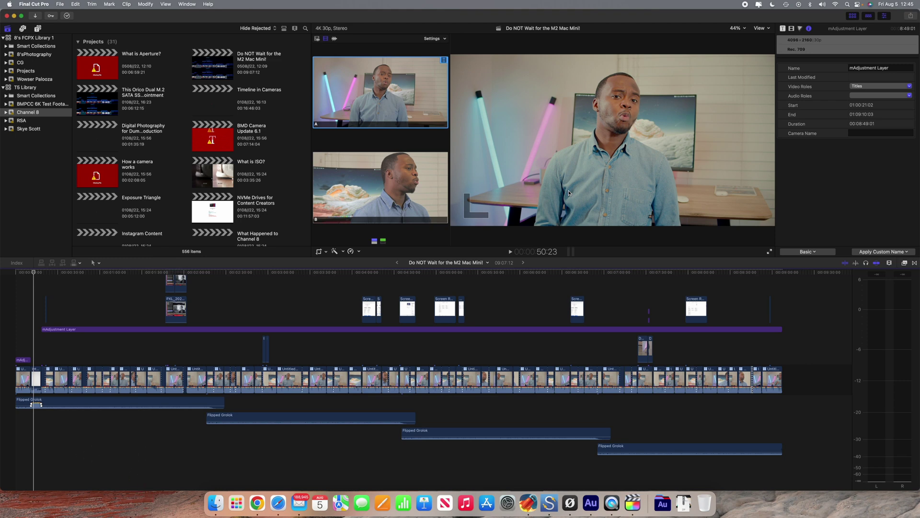
Create a new 4K 4096x2160 60p project named Multicam in the Channel 8 event.
{"action": "left_click", "coordinate": [86, 290]}
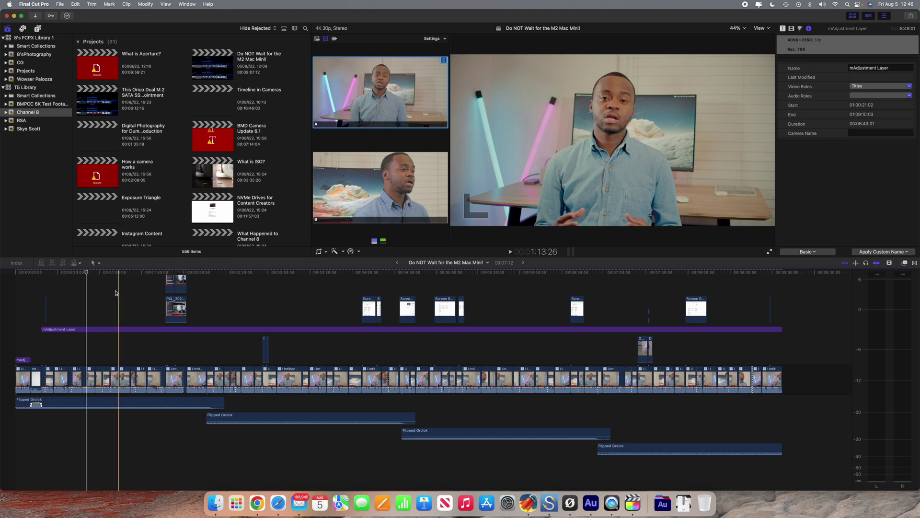
{"action": "left_click", "coordinate": [60, 4]}
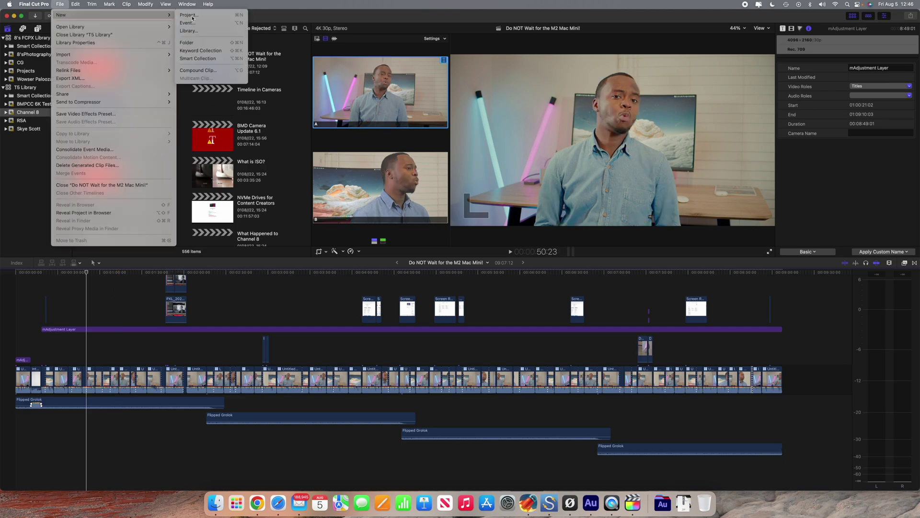
{"action": "left_click", "coordinate": [376, 154]}
{"action": "type", "text": "Multic"}
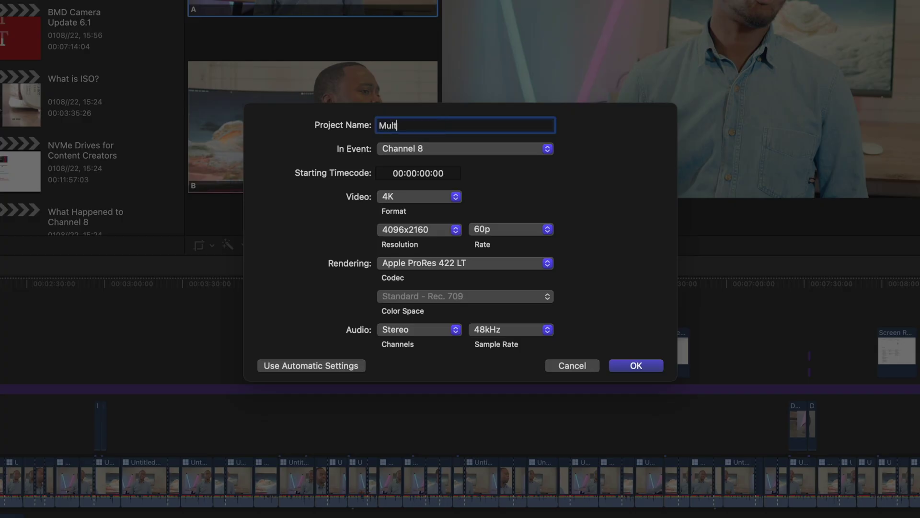
{"action": "type", "text": "am"}
{"action": "left_click", "coordinate": [636, 365]}
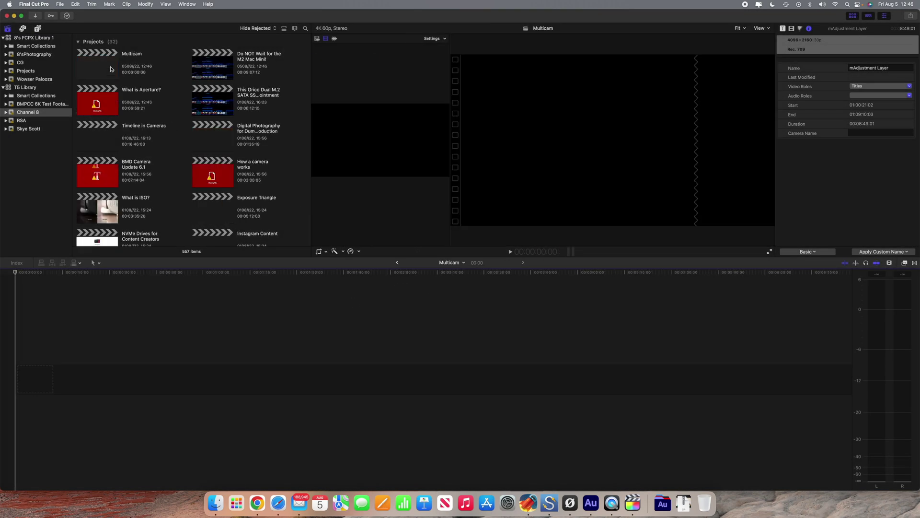
Locate and inspect camera clips A003_04191446_C009 and DSCF5282 and the audio recording ZOOM0001_Tr1 in the Channel 8 event.
{"action": "left_click", "coordinate": [111, 69]}
{"action": "scroll", "coordinate": [173, 178], "scroll_direction": "down", "scroll_amount": 10}
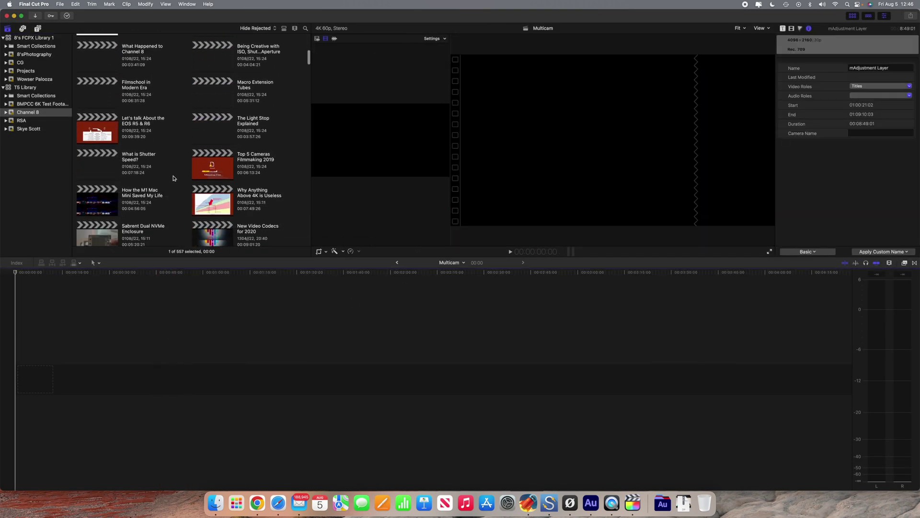
{"action": "scroll", "coordinate": [174, 178], "scroll_direction": "down", "scroll_amount": 15}
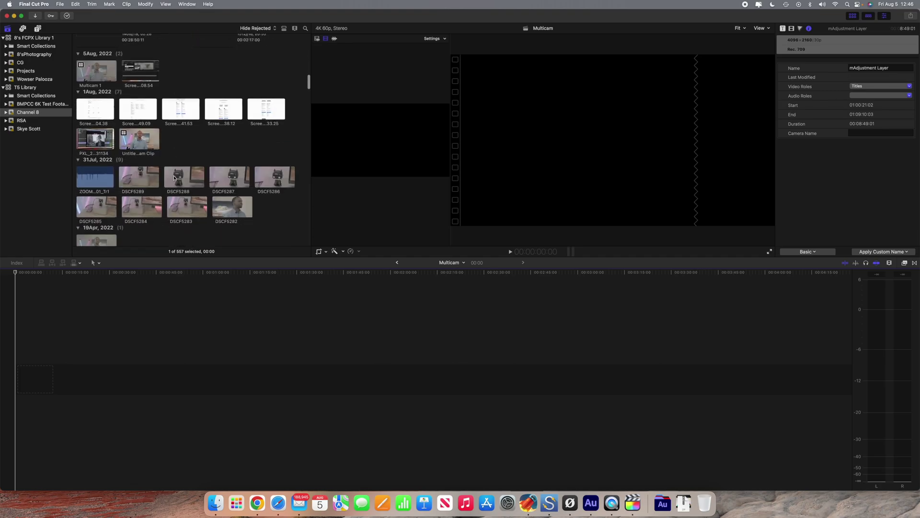
{"action": "scroll", "coordinate": [174, 178], "scroll_direction": "down", "scroll_amount": 5}
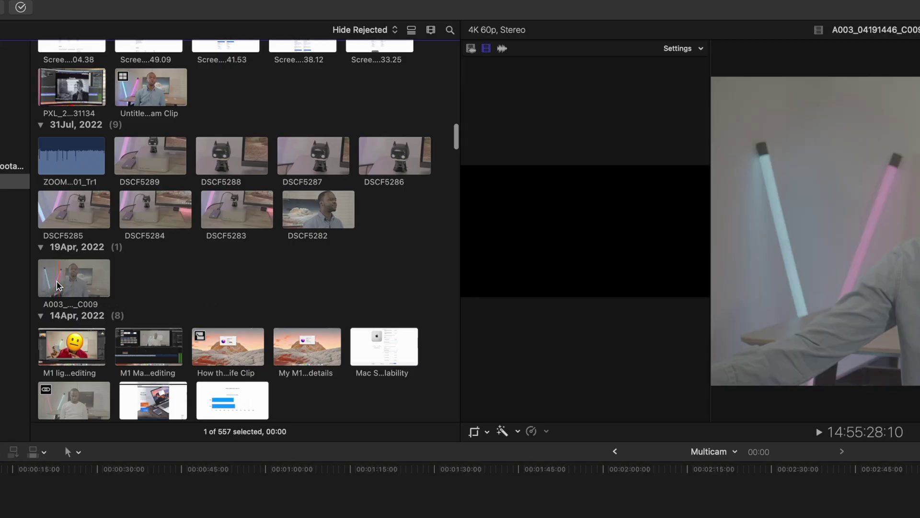
{"action": "left_click", "coordinate": [67, 281]}
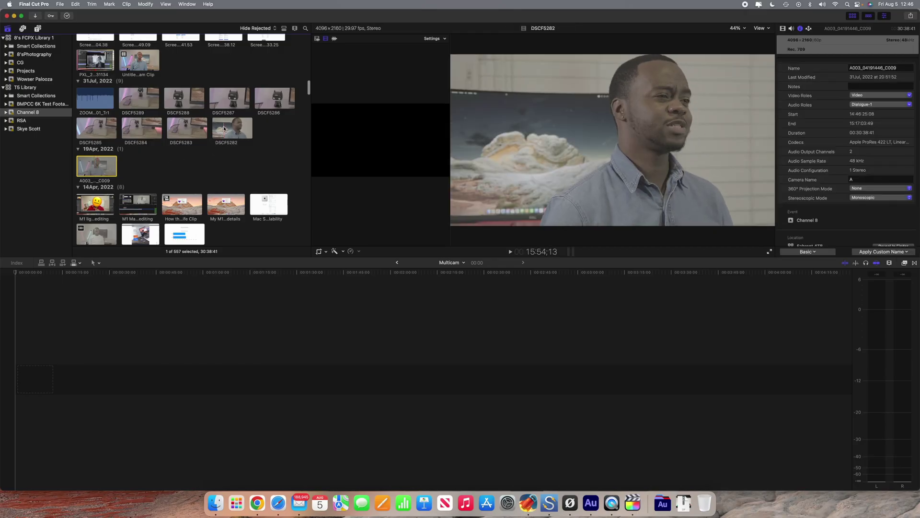
{"action": "left_click", "coordinate": [224, 128]}
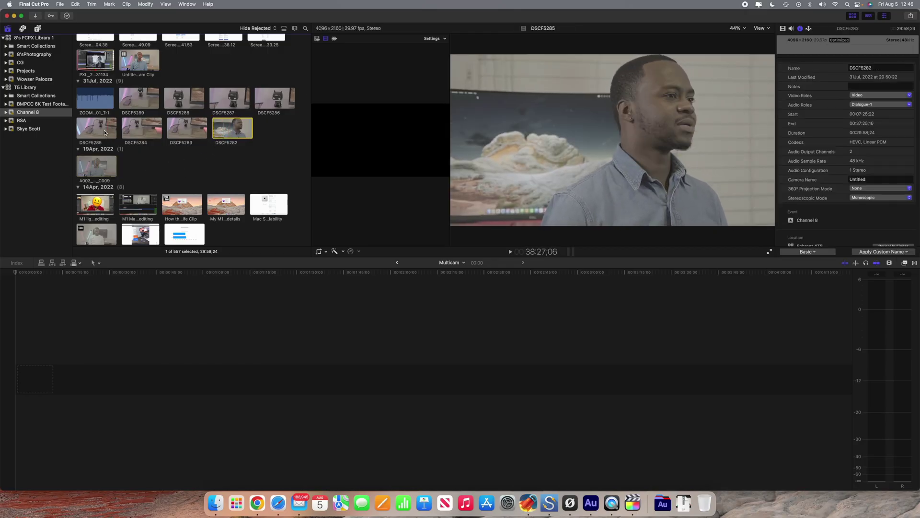
{"action": "left_click", "coordinate": [92, 99]}
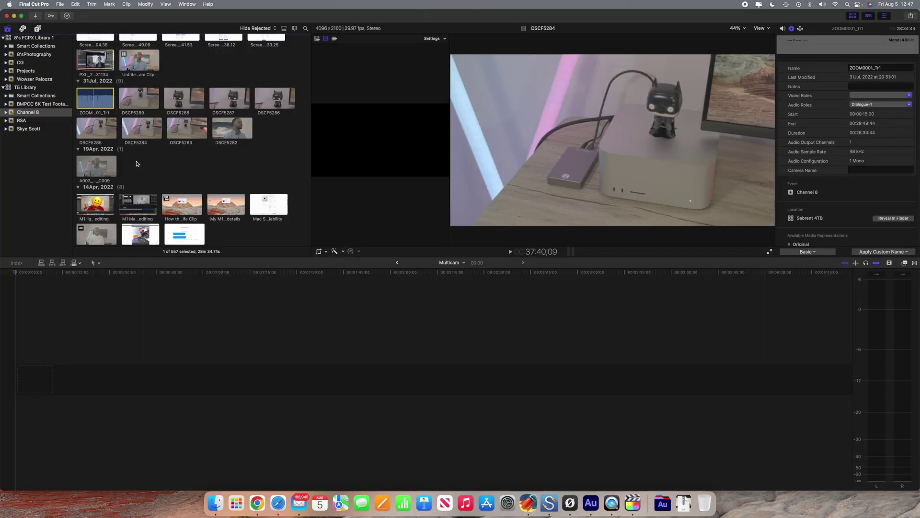
{"action": "left_click", "coordinate": [146, 273]}
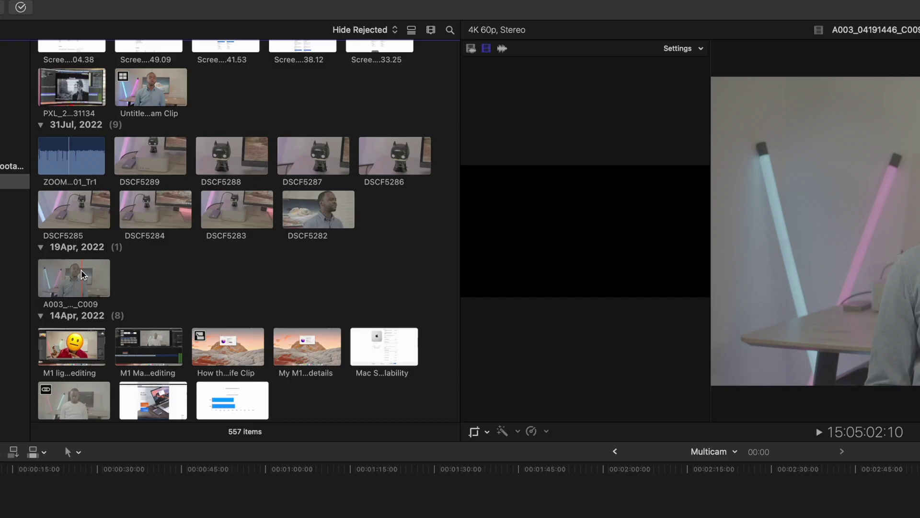
{"action": "left_click", "coordinate": [97, 166]}
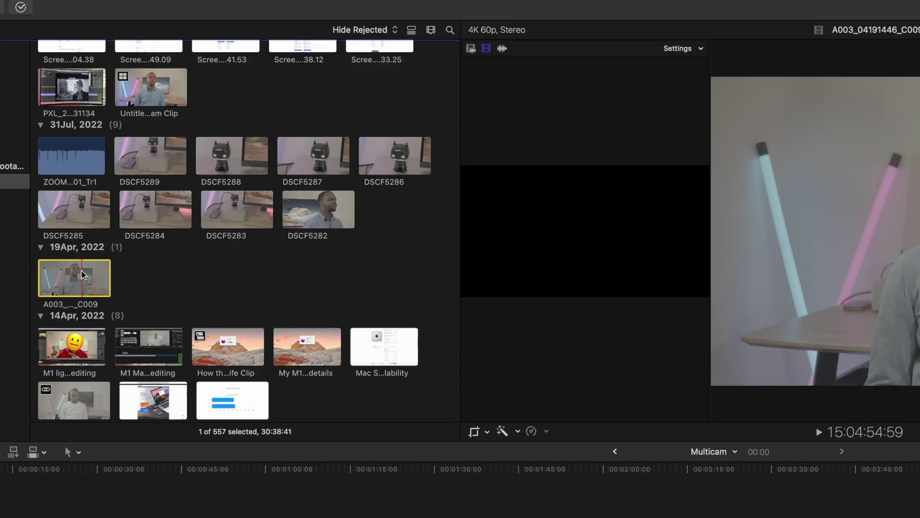
{"action": "left_click", "coordinate": [88, 172], "text": "super"}
{"action": "right_click", "coordinate": [78, 157]}
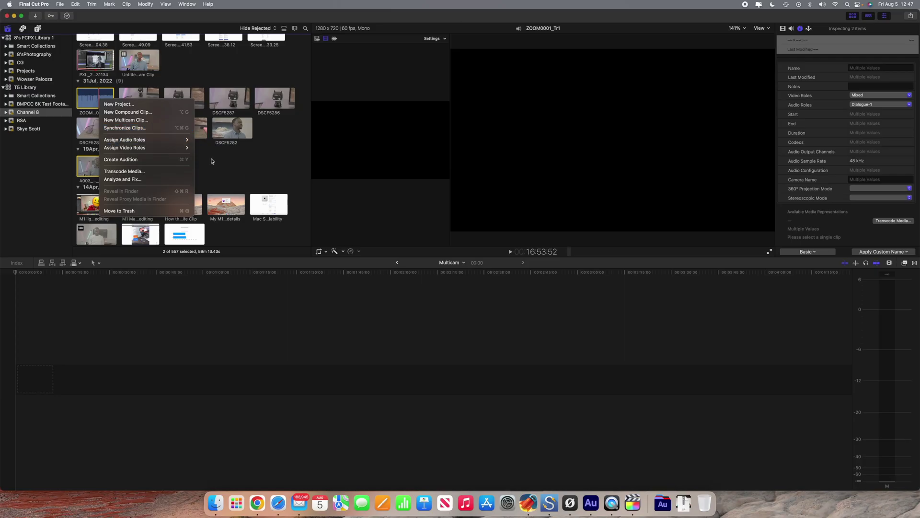
{"action": "left_click", "coordinate": [281, 269]}
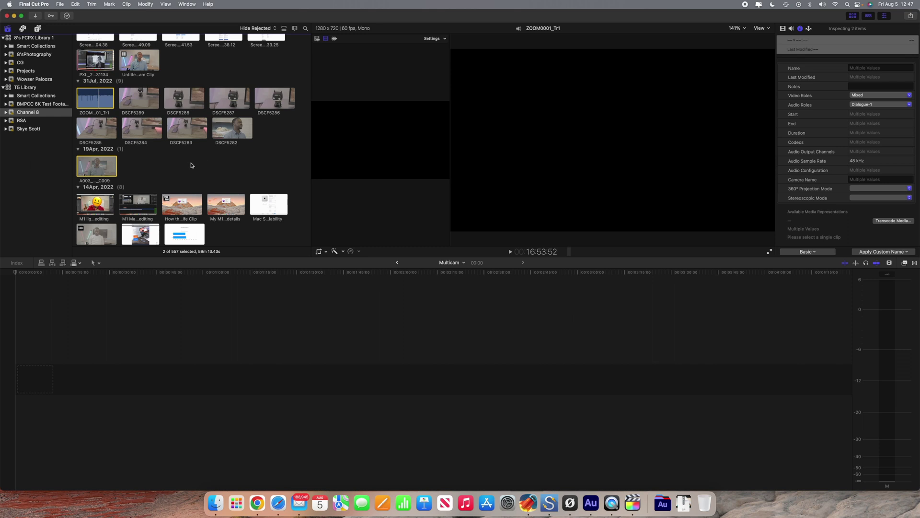
{"action": "left_click", "coordinate": [191, 165]}
Create an audio-synchronized multicam clip named Multicam 1 from A003_04191446_C009, DSCF5282 and ZOOM0001_Tr1 in the Channel 8 event.
{"action": "left_click", "coordinate": [104, 163]}
{"action": "left_click", "coordinate": [95, 99], "text": "super"}
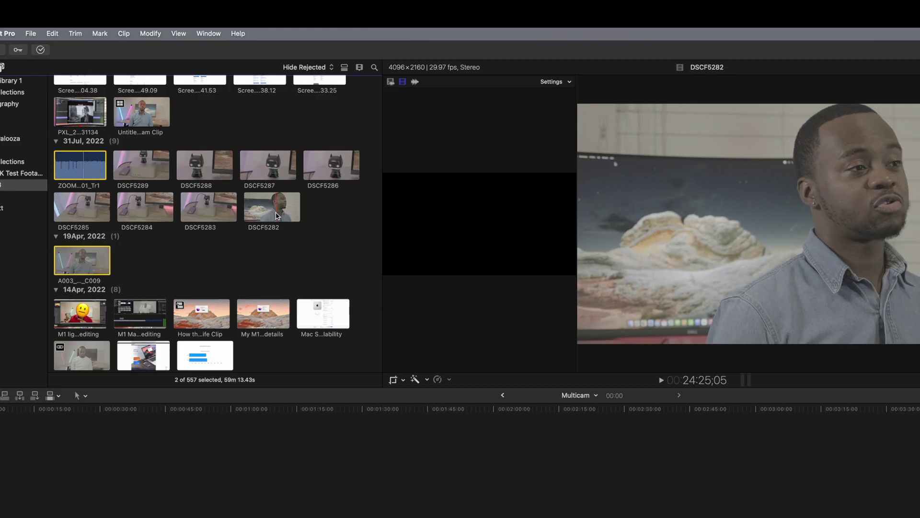
{"action": "left_click", "coordinate": [277, 216], "text": "super"}
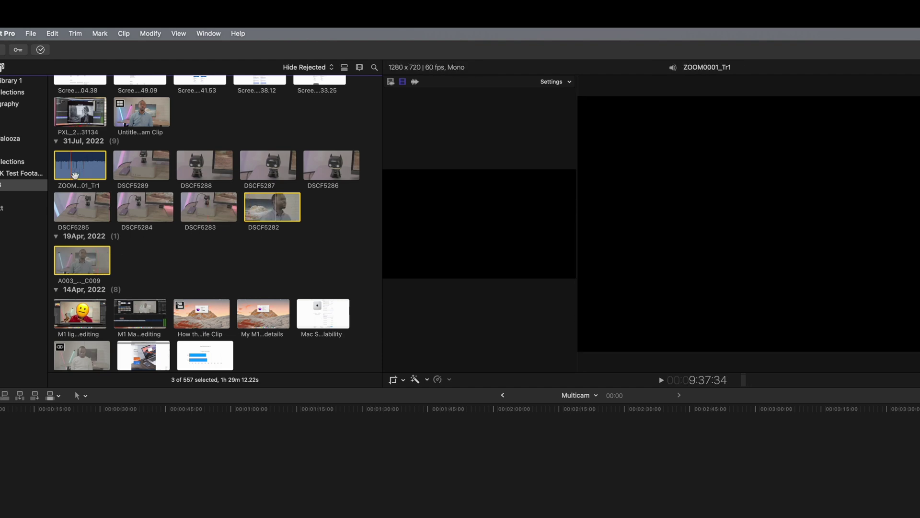
{"action": "right_click", "coordinate": [280, 216]}
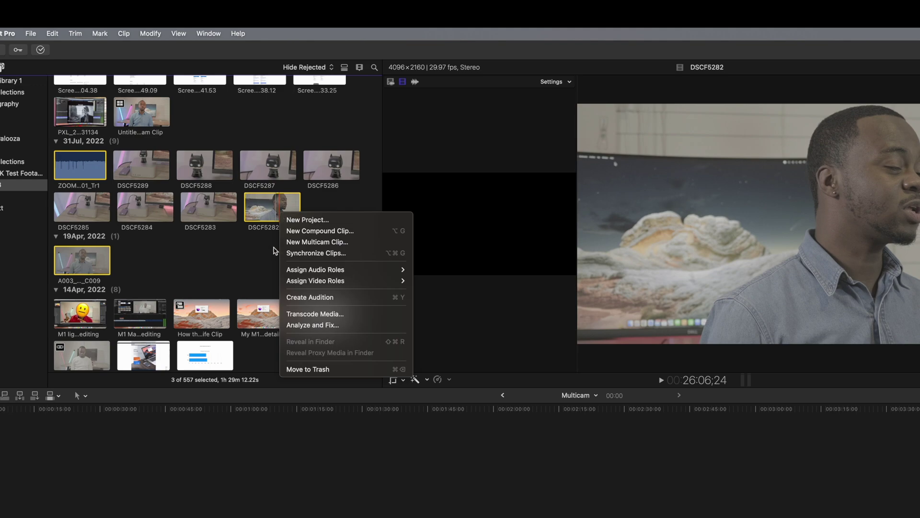
{"action": "left_click", "coordinate": [323, 243]}
{"action": "type", "text": "Mu"}
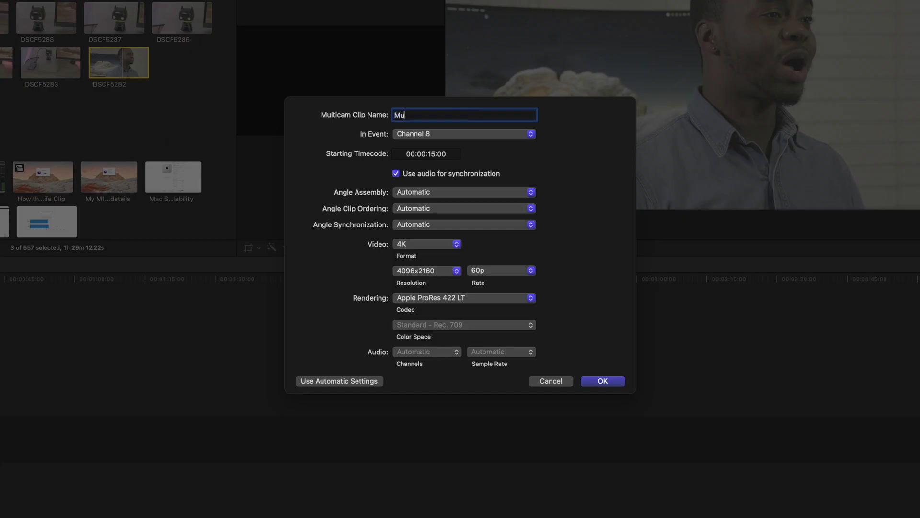
{"action": "type", "text": "lticam 1"}
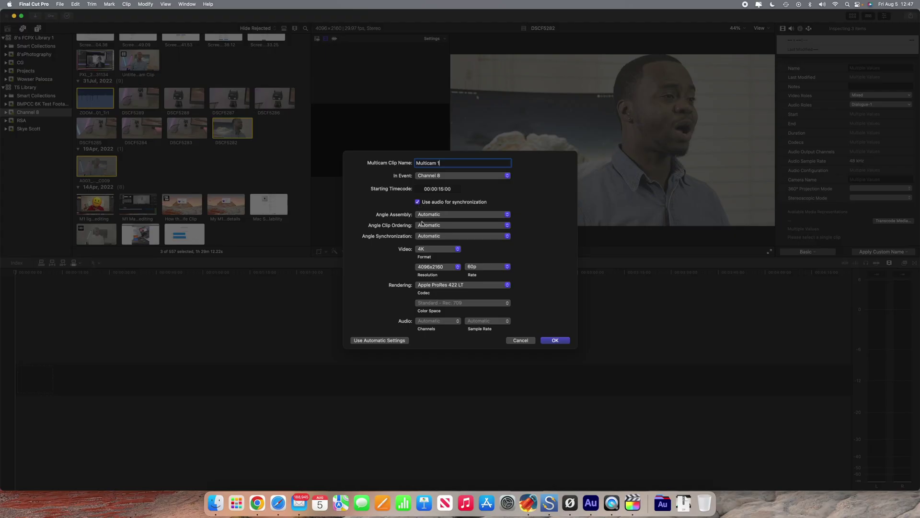
{"action": "left_click", "coordinate": [555, 341]}
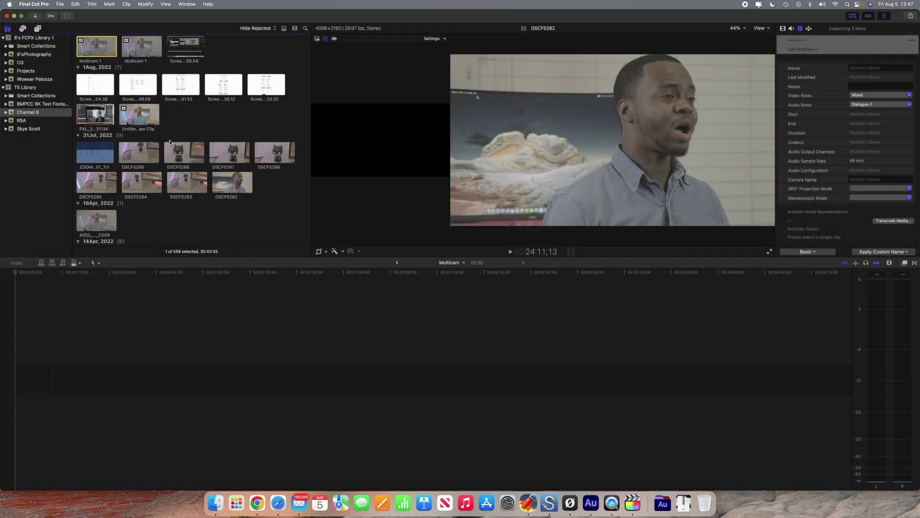
Add the new Multicam 1 clip to the empty timeline and trim its start to about 00:01:19.
{"action": "scroll", "coordinate": [169, 142], "scroll_direction": "up", "scroll_amount": 3}
{"action": "left_click", "coordinate": [99, 92]}
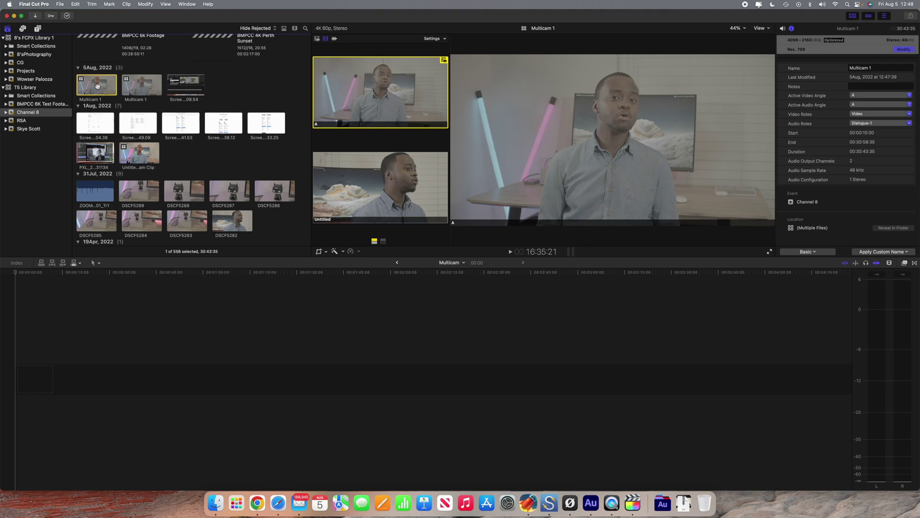
{"action": "left_click_drag", "start_coordinate": [100, 92], "coordinate": [51, 352]}
{"action": "left_click_drag", "start_coordinate": [18, 379], "coordinate": [218, 379]}
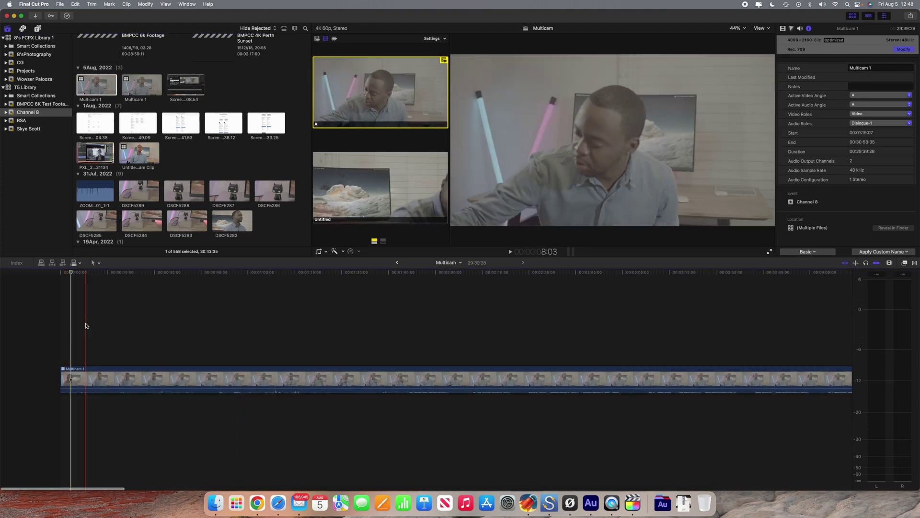
Play the multicam clip from the start of the timeline and at further points to check both angles.
{"action": "left_click", "coordinate": [72, 274]}
{"action": "left_click_drag", "start_coordinate": [71, 275], "coordinate": [60, 274]}
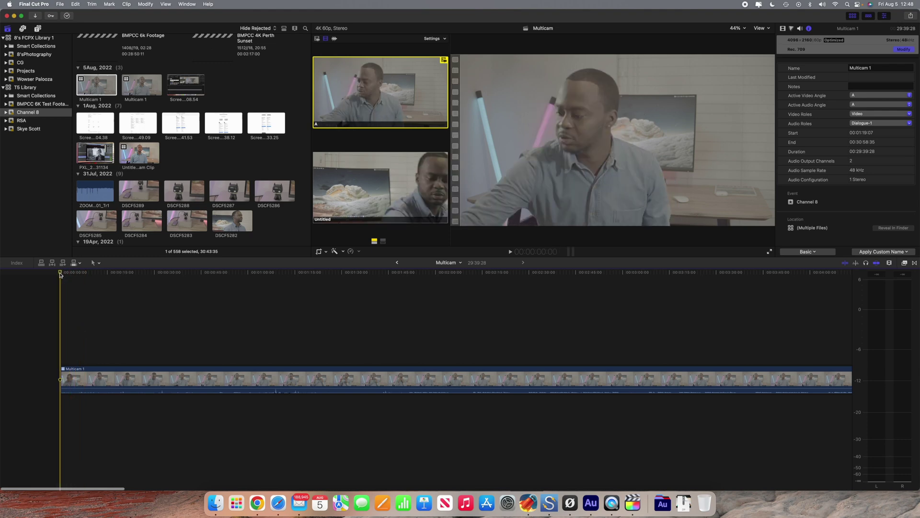
{"action": "key", "text": "space"}
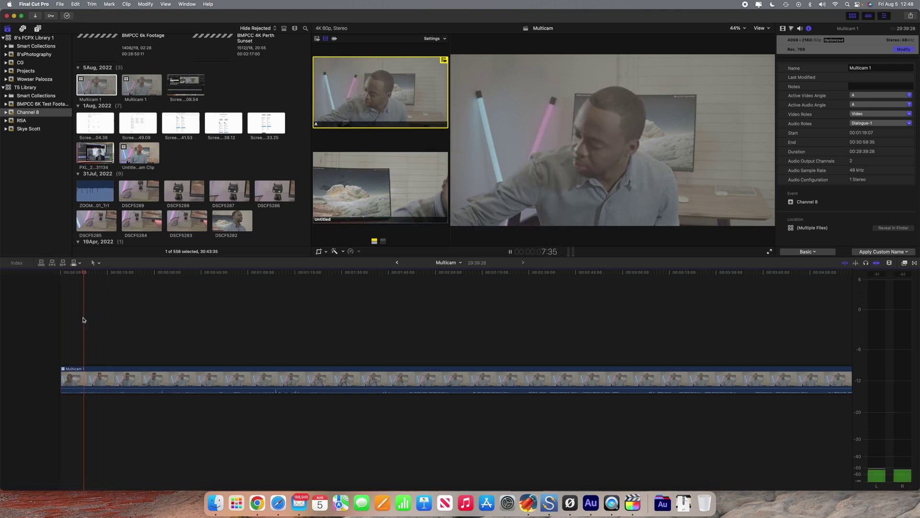
{"action": "left_click", "coordinate": [530, 345]}
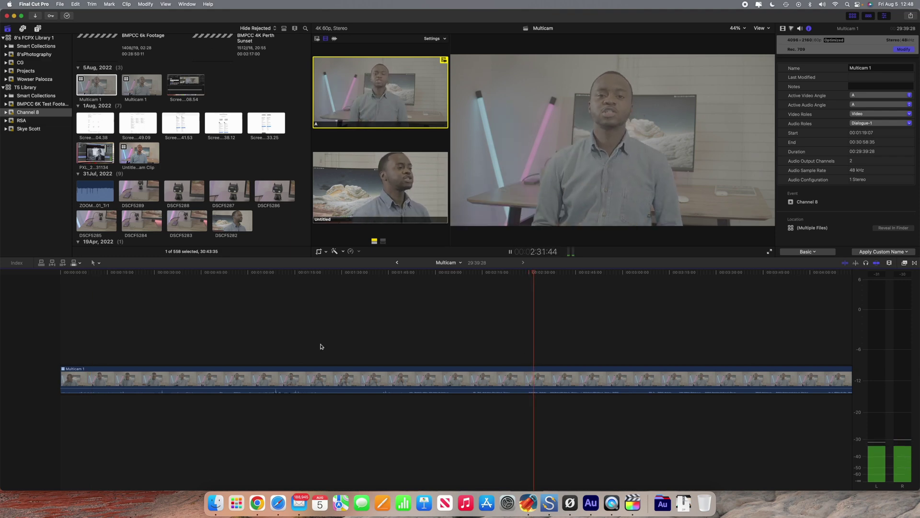
{"action": "left_click", "coordinate": [109, 330]}
{"action": "key", "text": "space"}
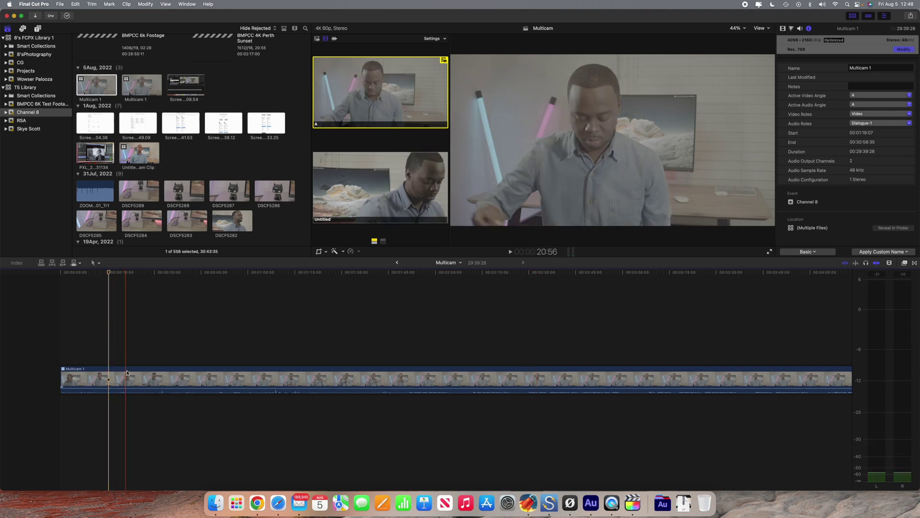
Open the Multicam 1 clip in the angle editor and rename the Untitled angle as B.
{"action": "left_click", "coordinate": [96, 376]}
{"action": "double_click", "coordinate": [96, 376]}
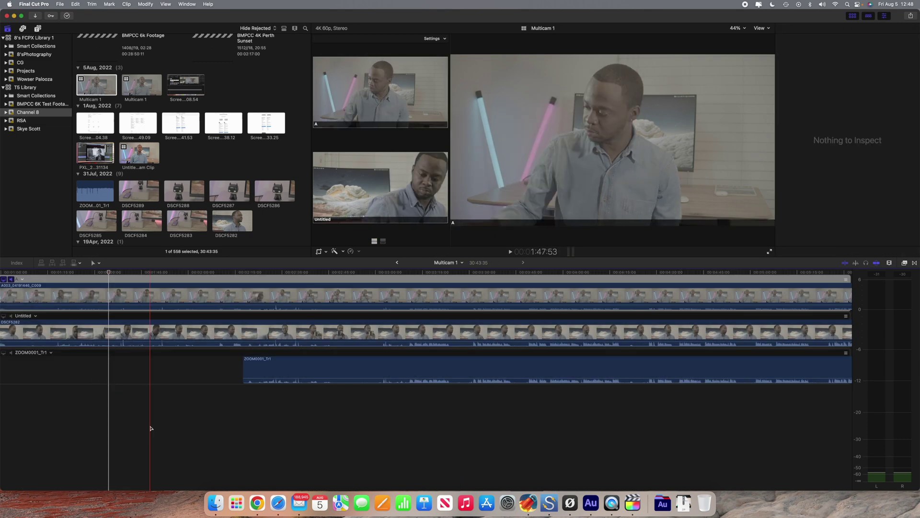
{"action": "scroll", "coordinate": [191, 425], "scroll_direction": "left", "scroll_amount": 5}
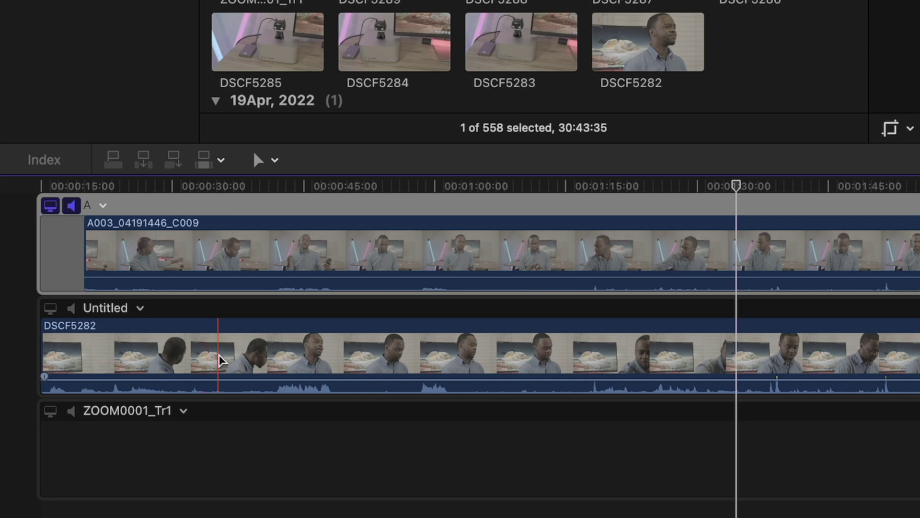
{"action": "double_click", "coordinate": [117, 310]}
{"action": "type", "text": "B"}
{"action": "key", "text": "Return"}
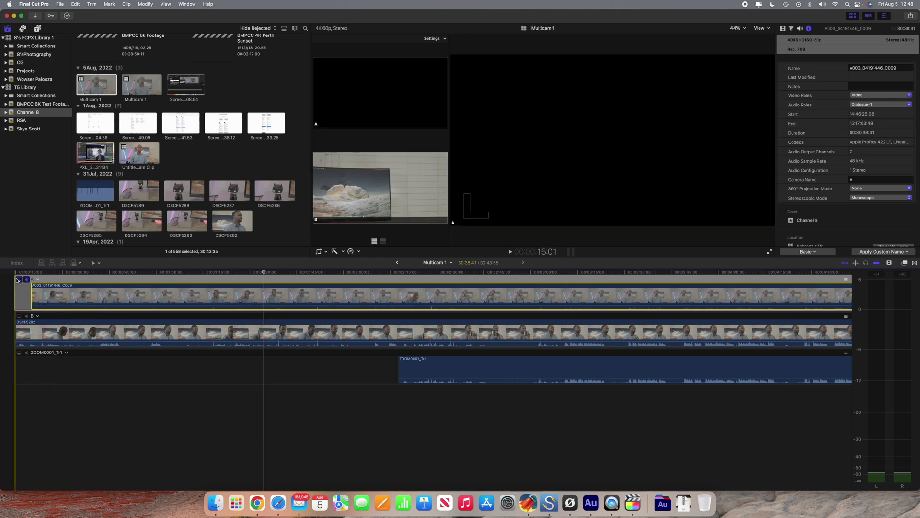
Scrub through the stacked angles to check their synchronization, and return to the Multicam project timeline.
{"action": "left_click", "coordinate": [267, 273]}
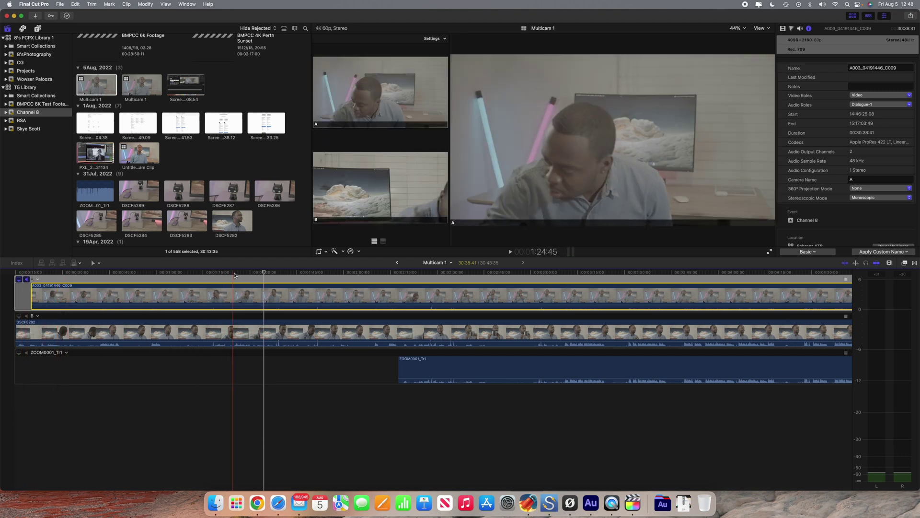
{"action": "left_click_drag", "start_coordinate": [269, 272], "coordinate": [555, 272]}
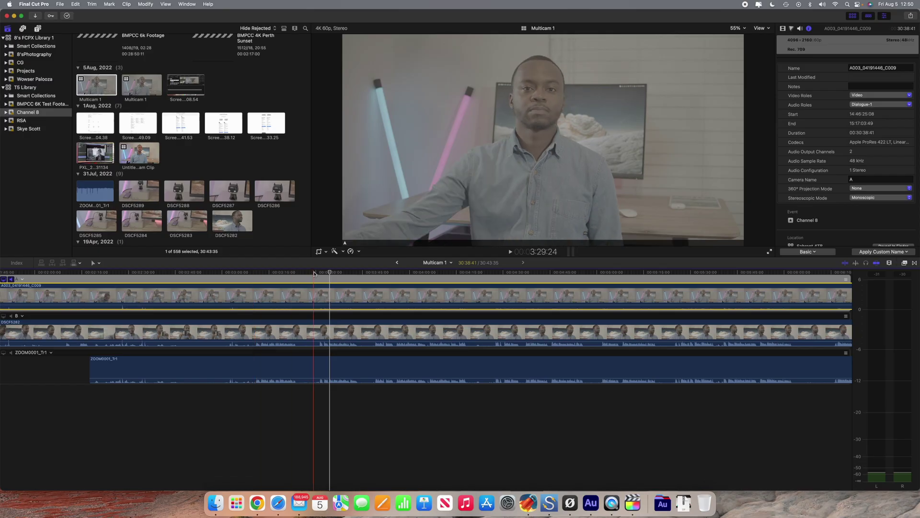
{"action": "left_click", "coordinate": [397, 263]}
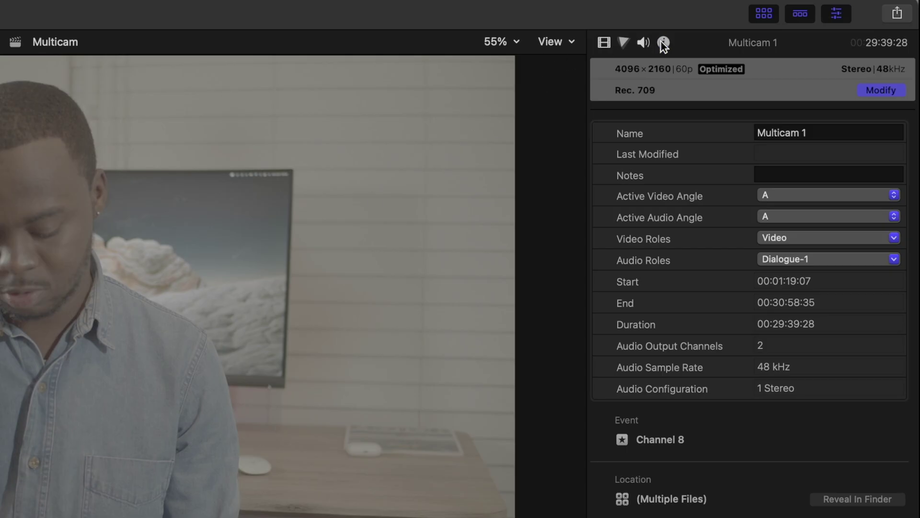
Examine the choices for the Multicam 1 clip's active video angle and active audio angle.
{"action": "left_click", "coordinate": [662, 43]}
{"action": "left_click", "coordinate": [775, 196]}
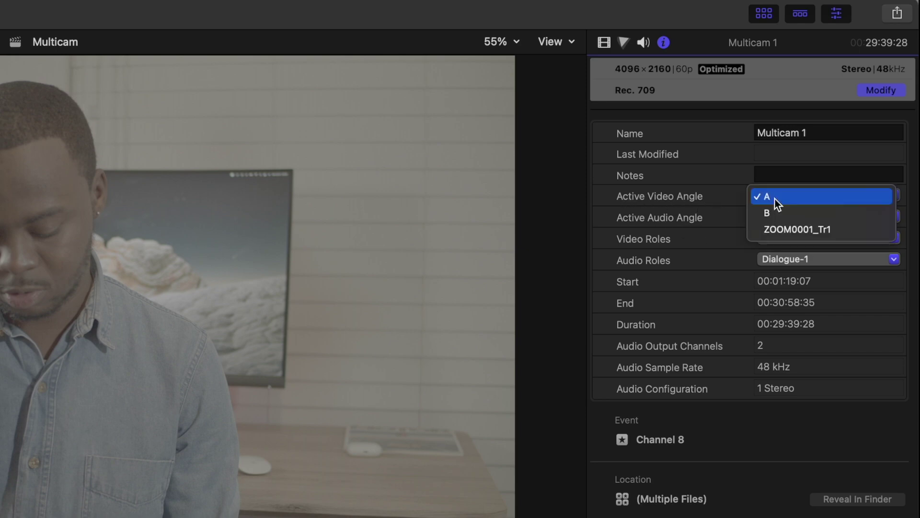
{"action": "left_click", "coordinate": [765, 202]}
{"action": "left_click", "coordinate": [762, 218]}
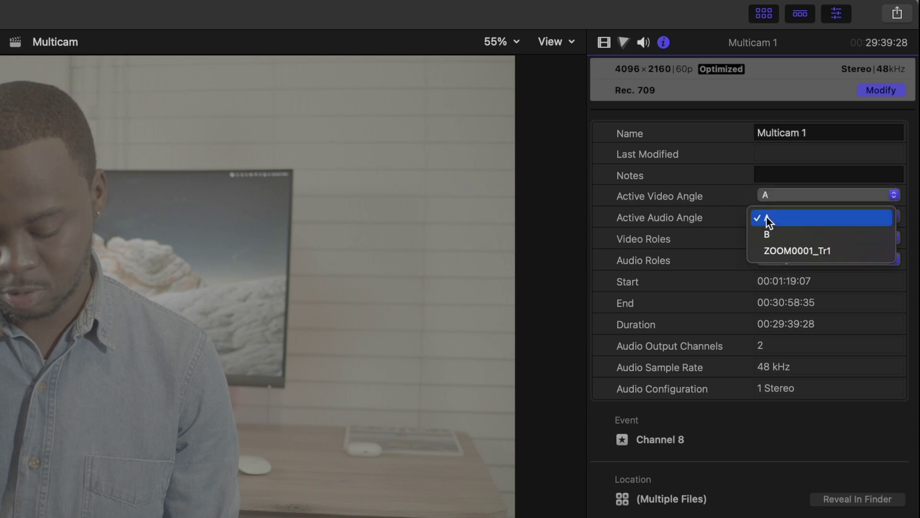
{"action": "left_click", "coordinate": [697, 259]}
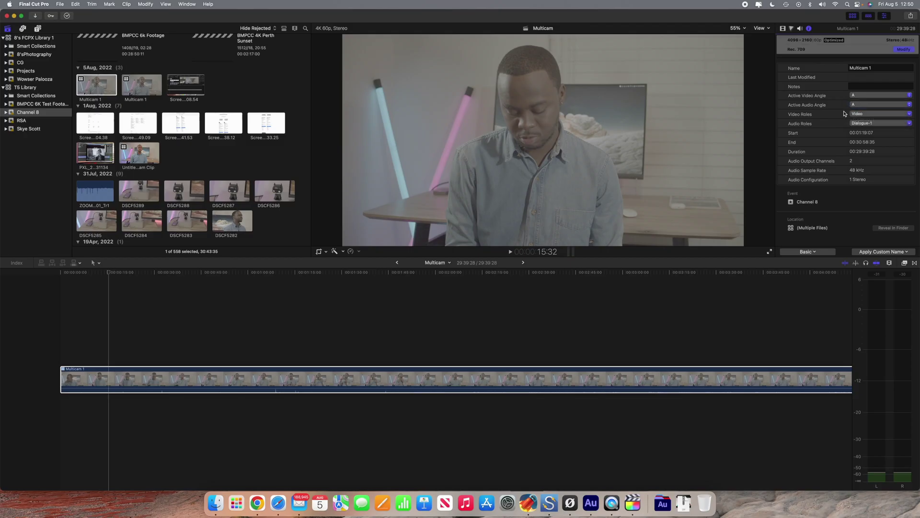
Open the Multicam 1 clip in the angle editor, compare the audio waveforms of the cameras and ZOOM0001_Tr1, and return to the project timeline.
{"action": "left_click", "coordinate": [135, 377]}
{"action": "double_click", "coordinate": [135, 378]}
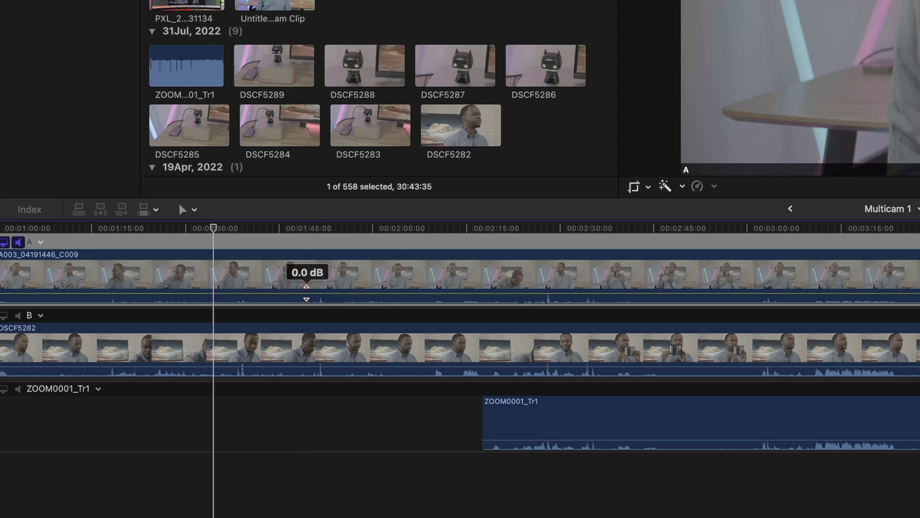
{"action": "left_click_drag", "start_coordinate": [155, 304], "coordinate": [155, 321]}
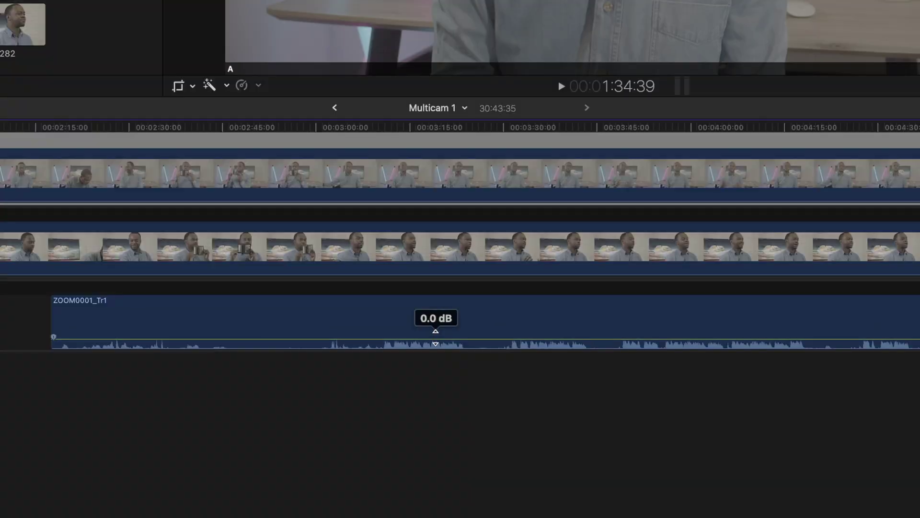
{"action": "left_click_drag", "start_coordinate": [446, 379], "coordinate": [448, 378]}
{"action": "left_click_drag", "start_coordinate": [436, 336], "coordinate": [437, 340]}
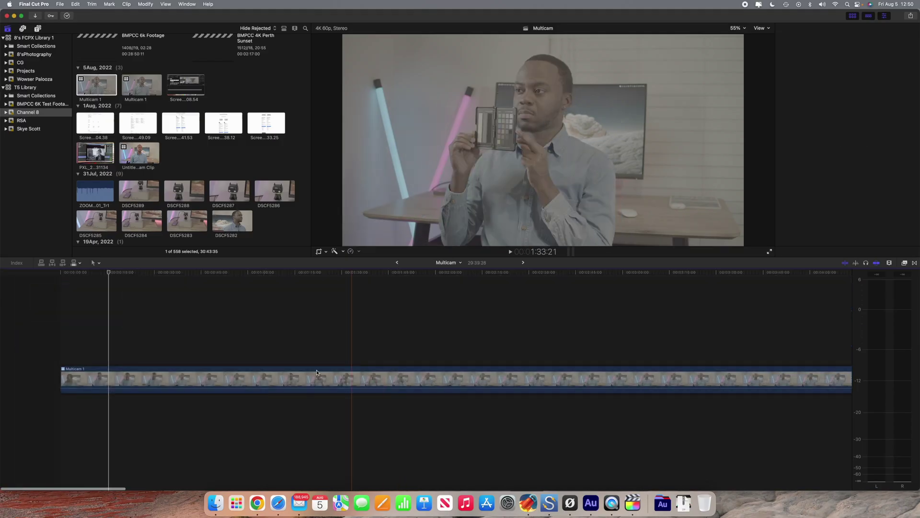
Select the Multicam 1 clip in the project timeline and show the Angles viewer beside the main viewer.
{"action": "key", "text": "super+4"}
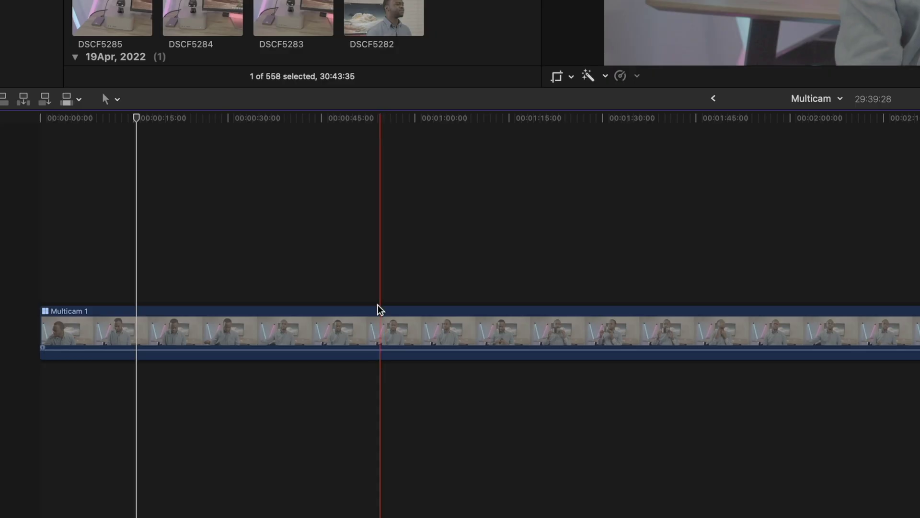
{"action": "left_click", "coordinate": [375, 260]}
{"action": "left_click", "coordinate": [419, 339]}
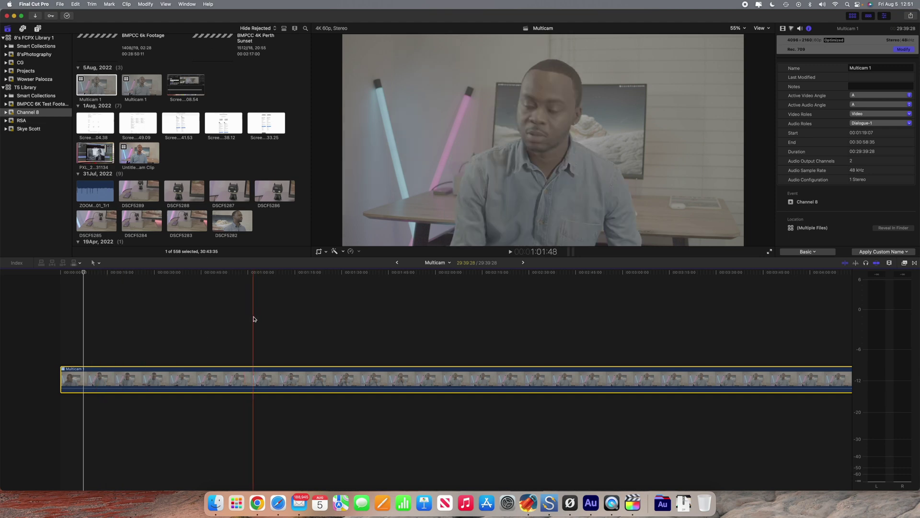
{"action": "left_click", "coordinate": [767, 29]}
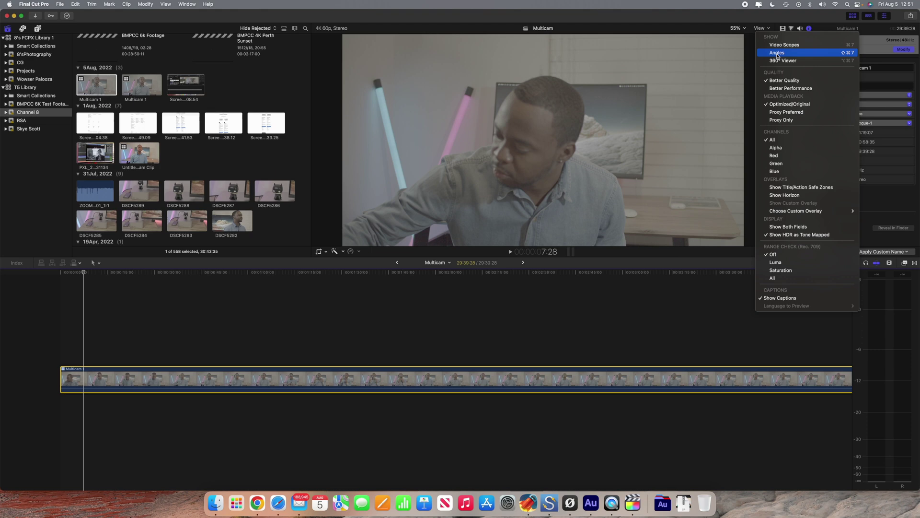
{"action": "left_click", "coordinate": [778, 54]}
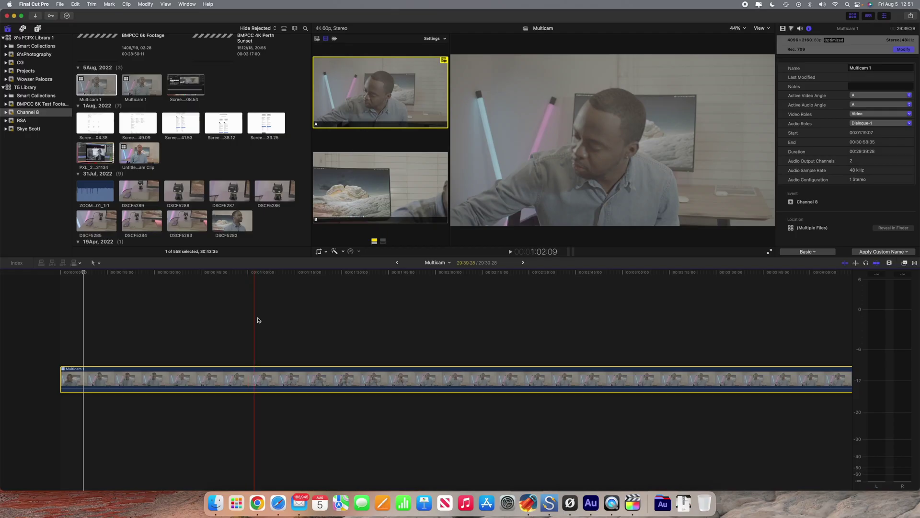
Play the timeline from about 20 seconds and cut to angle B at about 28 seconds.
{"action": "left_click", "coordinate": [126, 334]}
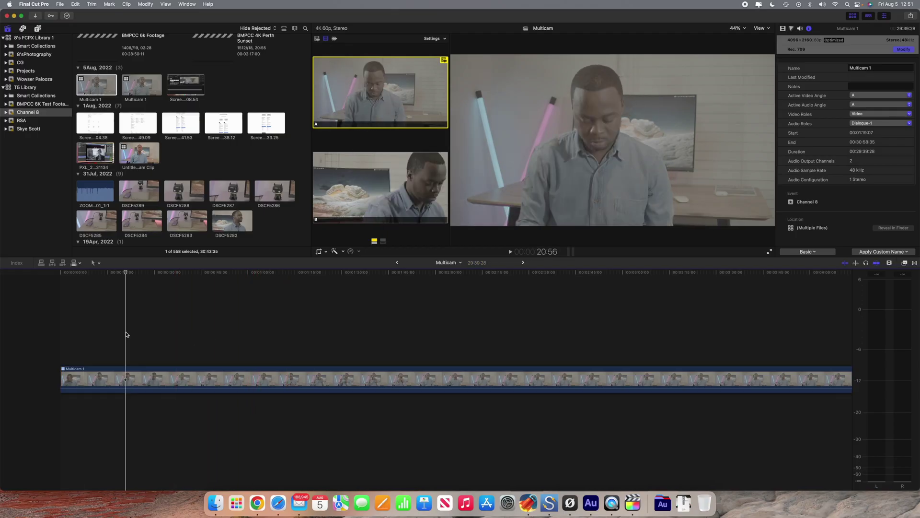
{"action": "key", "text": "space"}
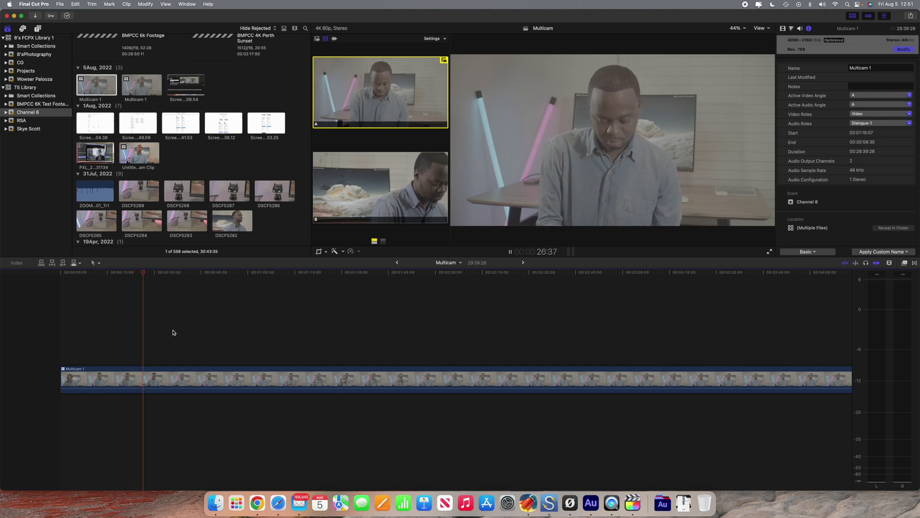
{"action": "left_click", "coordinate": [377, 190]}
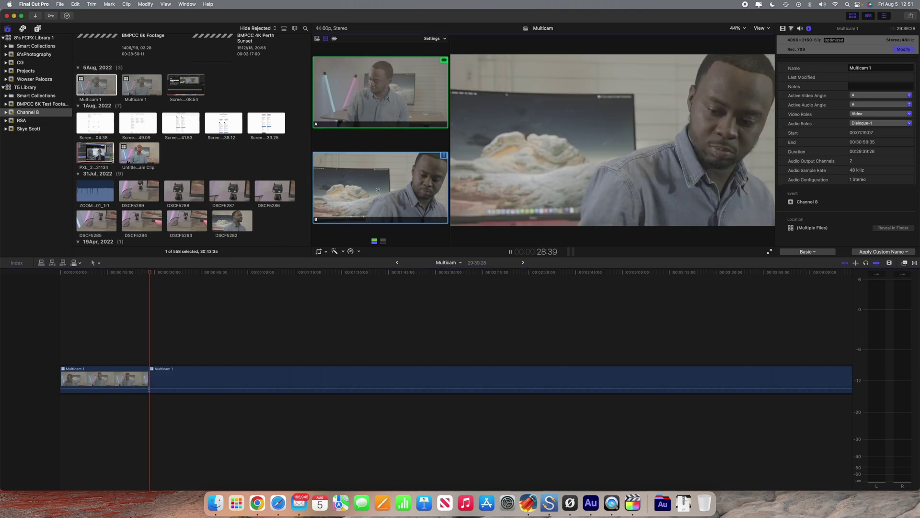
{"action": "key", "text": "space"}
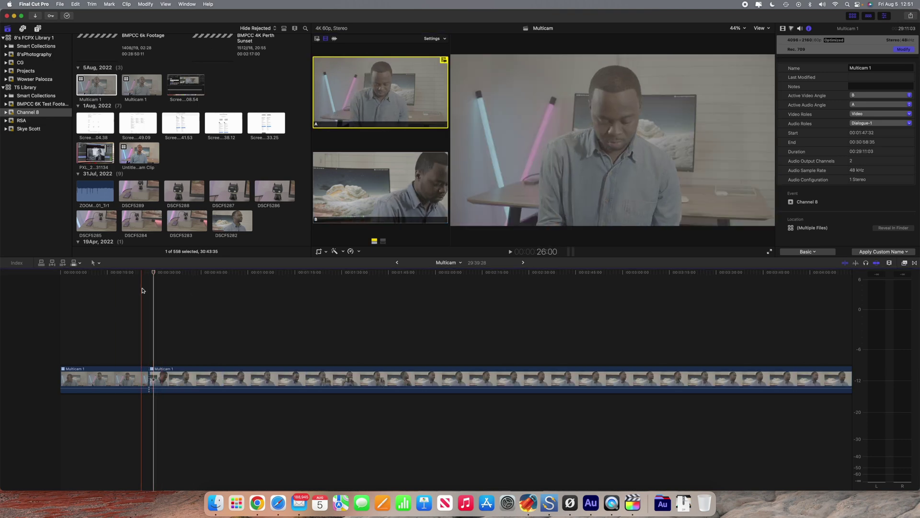
Scrub across the cut and inspect the segments on both sides for their active video and audio angles.
{"action": "left_click", "coordinate": [126, 336]}
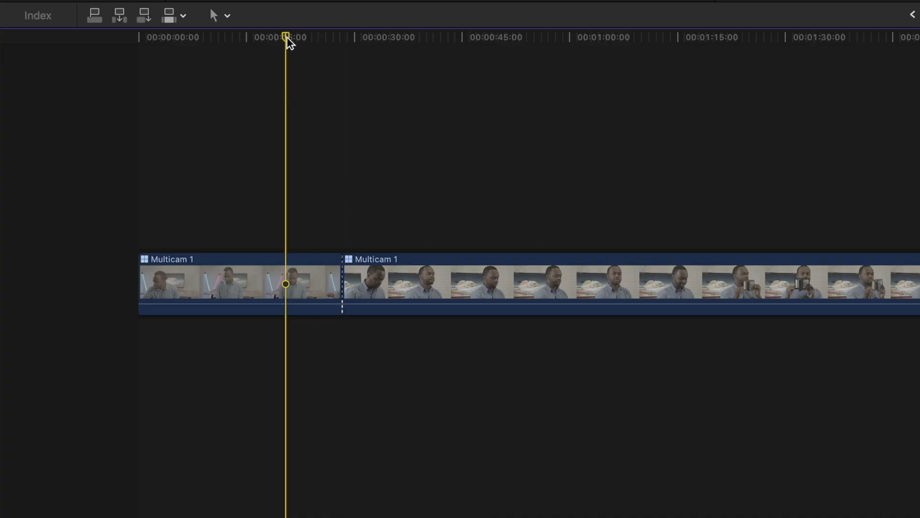
{"action": "left_click_drag", "start_coordinate": [287, 38], "coordinate": [329, 42]}
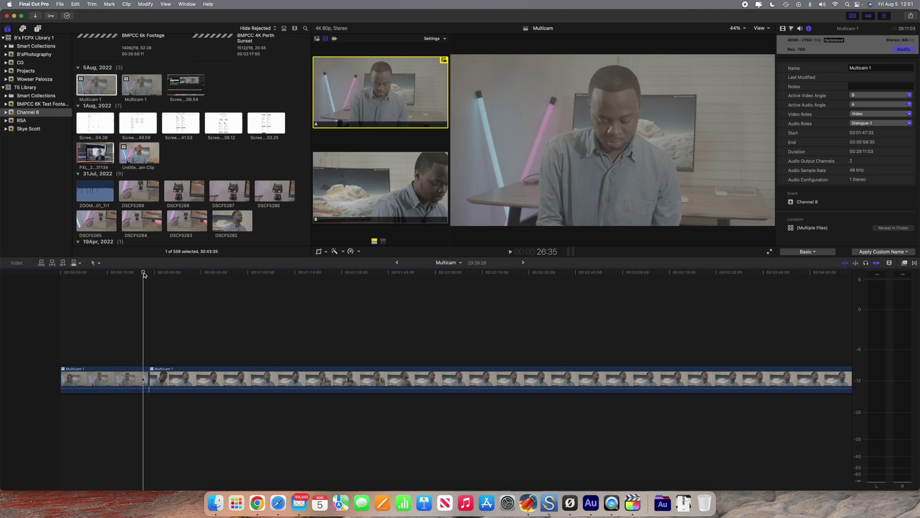
{"action": "mouse_move", "coordinate": [144, 273]}
{"action": "left_mouse_down"}
{"action": "mouse_move", "coordinate": [170, 274]}
{"action": "mouse_move", "coordinate": [130, 273]}
{"action": "left_mouse_up"}
{"action": "left_click", "coordinate": [147, 389]}
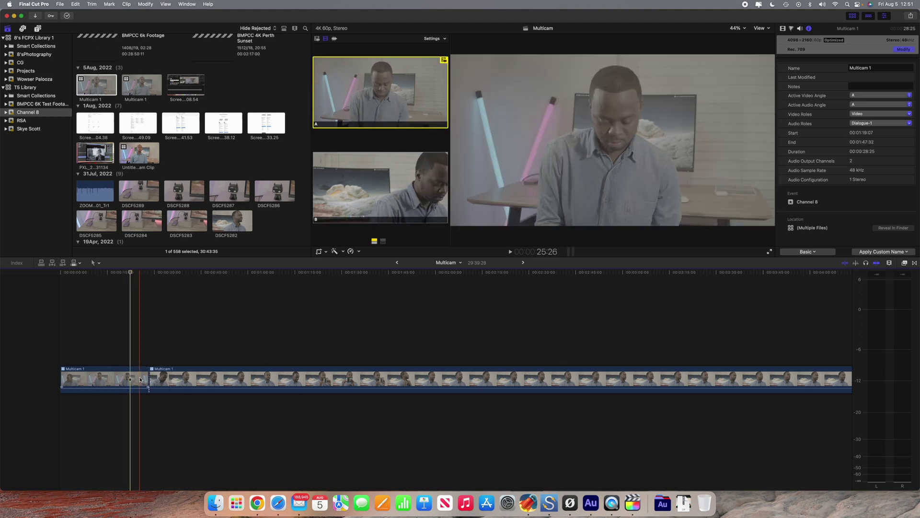
{"action": "left_click", "coordinate": [140, 379]}
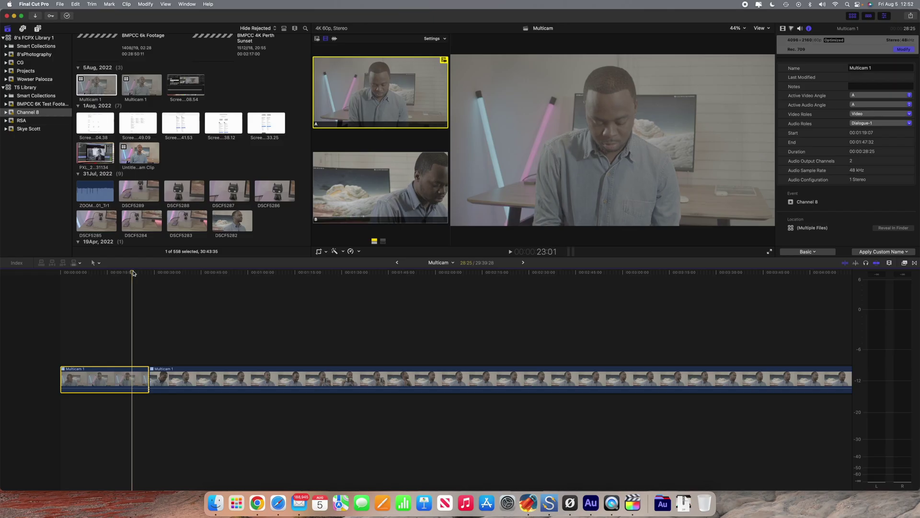
{"action": "left_click", "coordinate": [163, 272]}
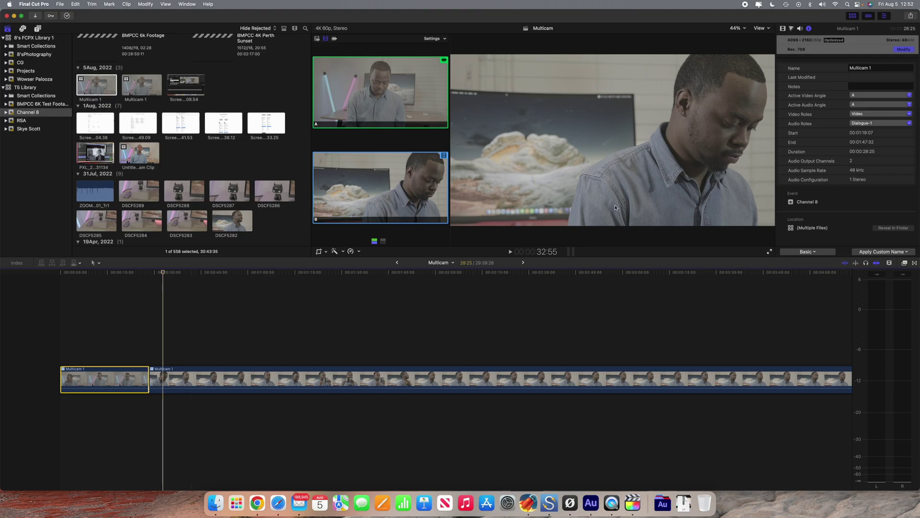
{"action": "left_click", "coordinate": [368, 379]}
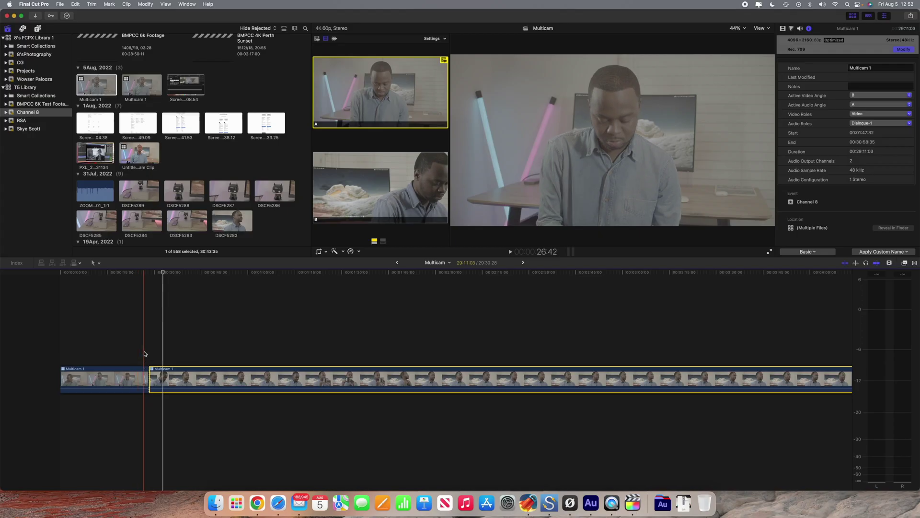
{"action": "left_click", "coordinate": [142, 351]}
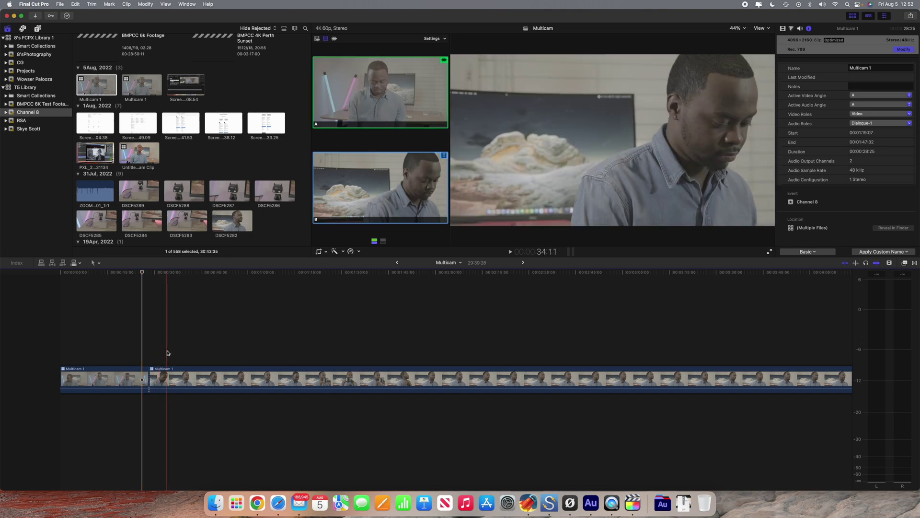
Split the angle B segment at about 50 seconds and cut to angle A at about 1:10.
{"action": "left_click", "coordinate": [217, 377]}
{"action": "key", "text": "super+b"}
{"action": "left_click", "coordinate": [280, 325]}
{"action": "left_click", "coordinate": [363, 100]}
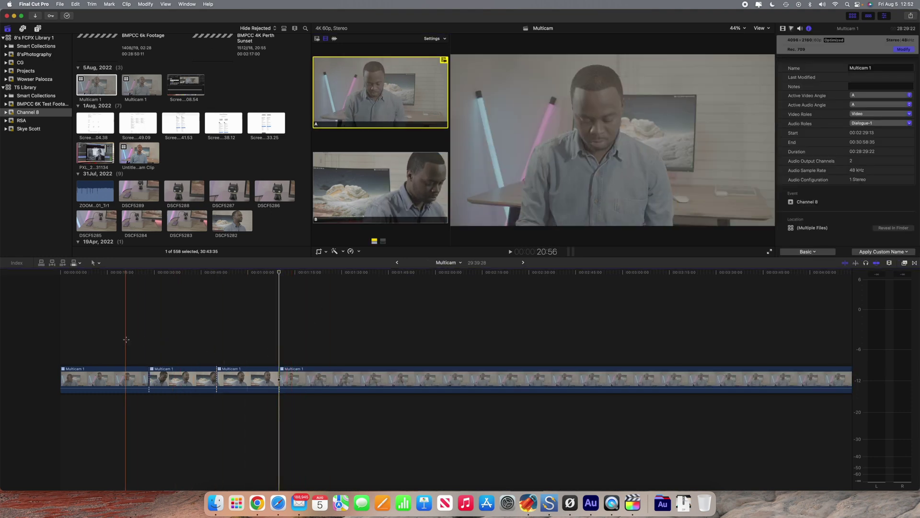
Set the active audio angle of the second timeline segment to ZOOM0001_Tr1.
{"action": "left_click", "coordinate": [126, 378]}
{"action": "left_click", "coordinate": [169, 378]}
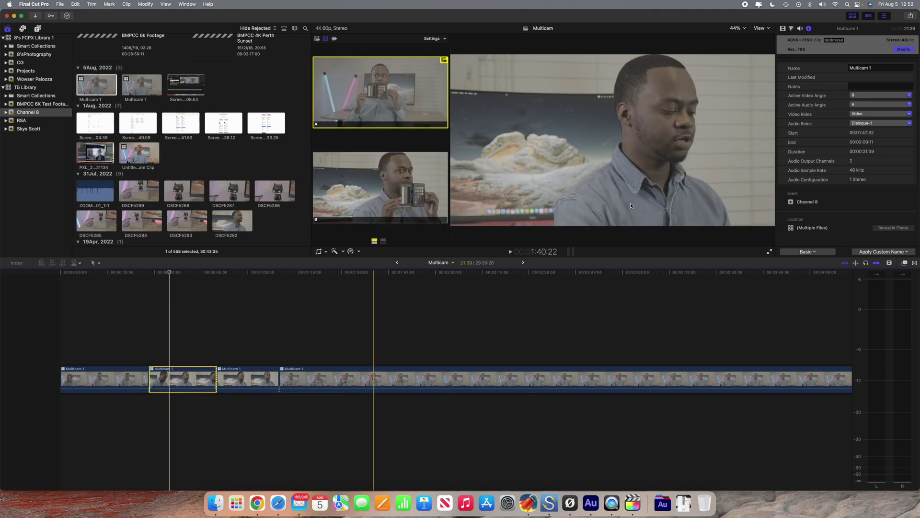
{"action": "left_click", "coordinate": [862, 106]}
{"action": "left_click", "coordinate": [867, 120]}
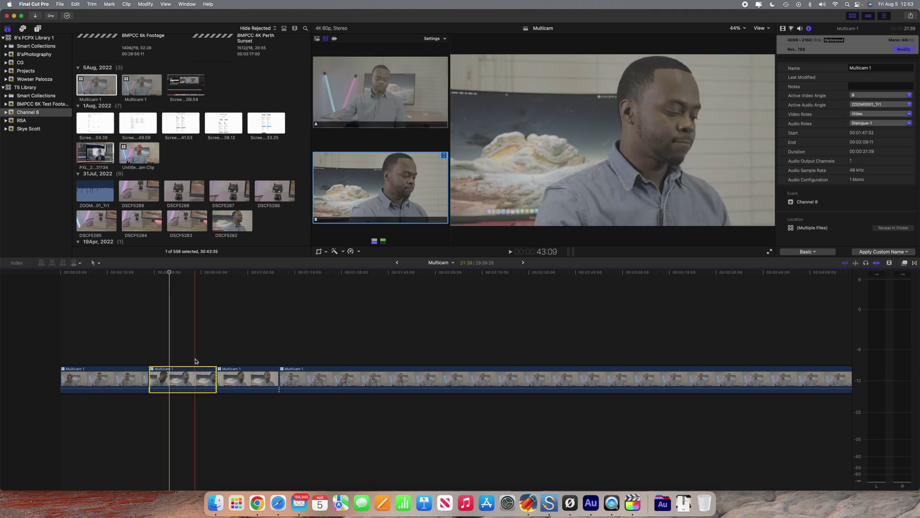
Try combined video and audio switching for the angles and return to video-only switching.
{"action": "left_click", "coordinate": [127, 379]}
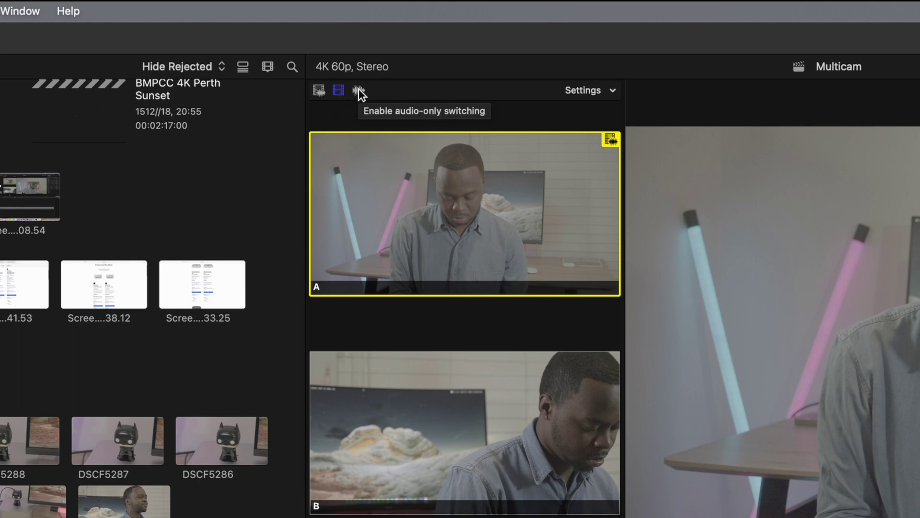
{"action": "left_click", "coordinate": [319, 92]}
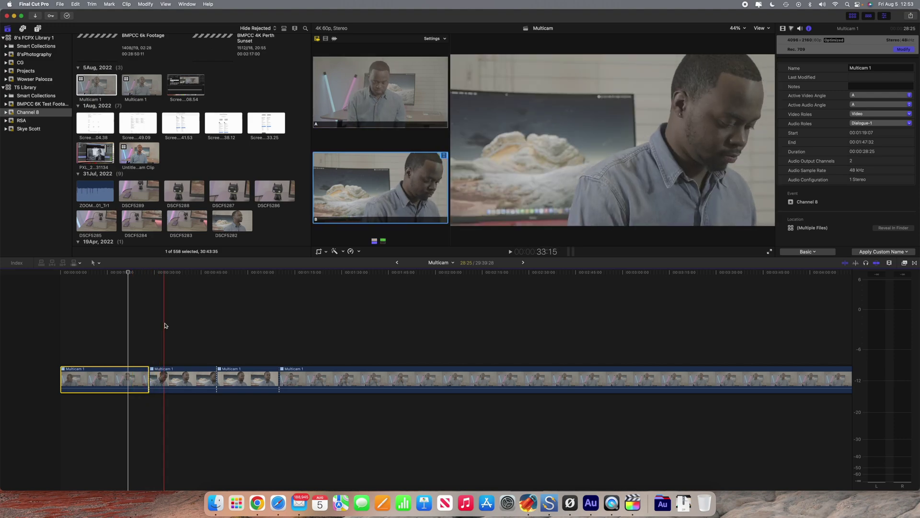
{"action": "left_click", "coordinate": [160, 329]}
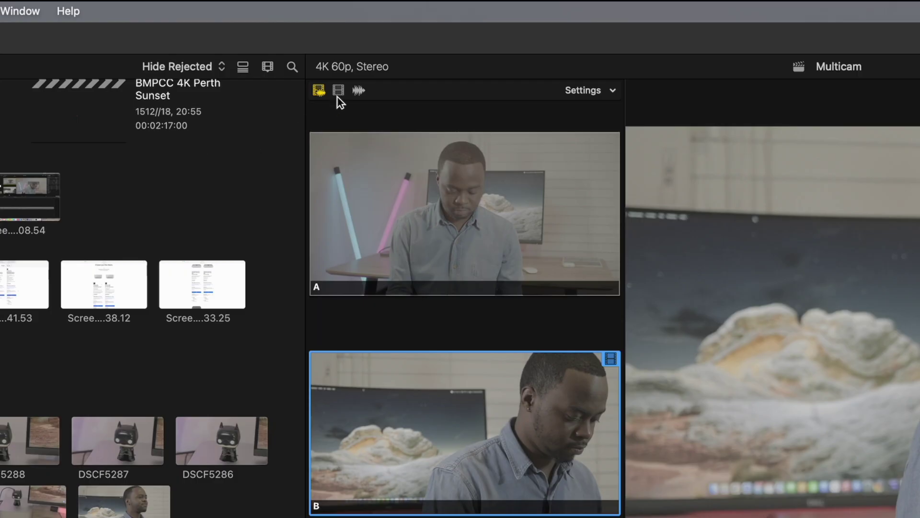
{"action": "left_click", "coordinate": [338, 91]}
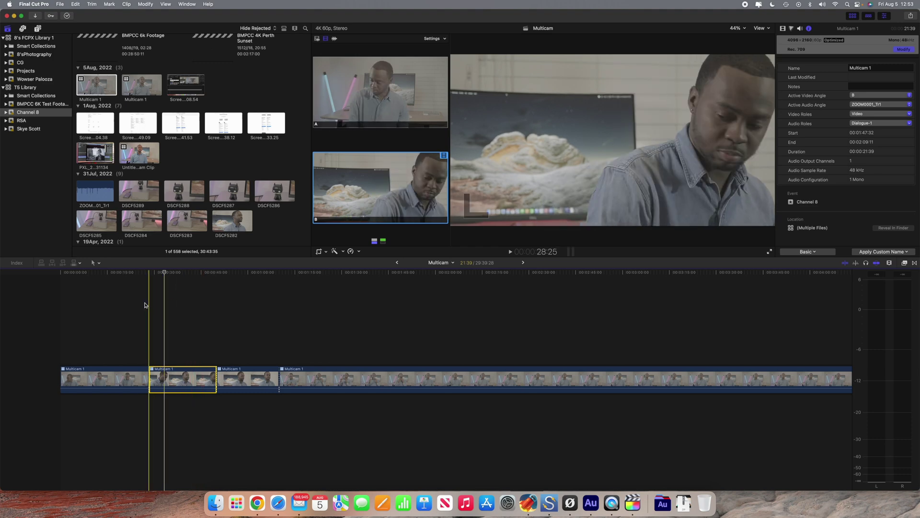
Set the active audio angle to ZOOM0001_Tr1 for the first, third and fourth timeline segments.
{"action": "left_click", "coordinate": [139, 299]}
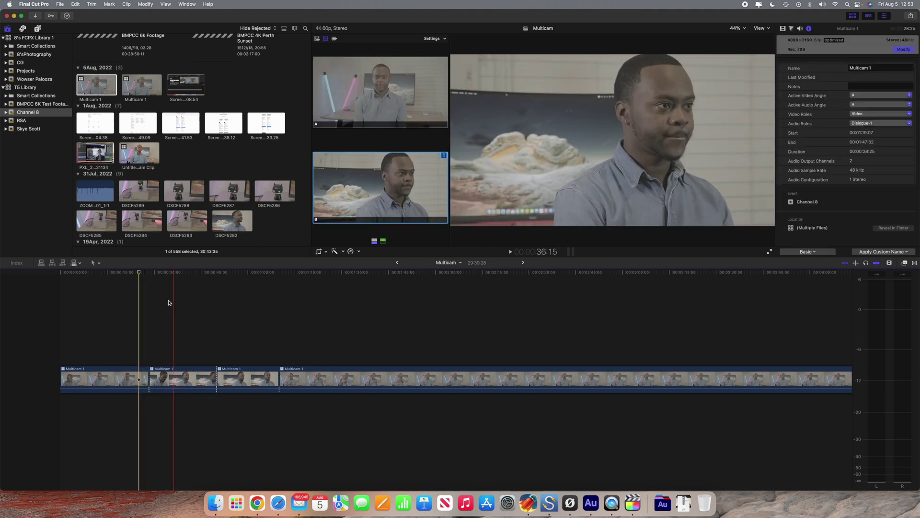
{"action": "key", "text": "c"}
{"action": "left_click", "coordinate": [862, 105]}
{"action": "left_click", "coordinate": [854, 120]}
{"action": "left_click", "coordinate": [245, 379]}
{"action": "left_click", "coordinate": [291, 335]}
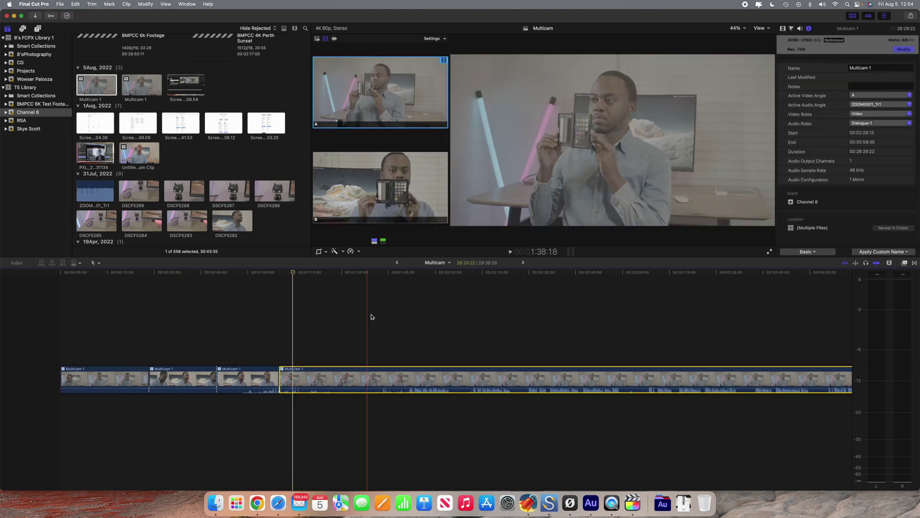
Play the last segment from about 1:50 to check its audio, and cut to angle B at about 1:53.
{"action": "left_click", "coordinate": [408, 312]}
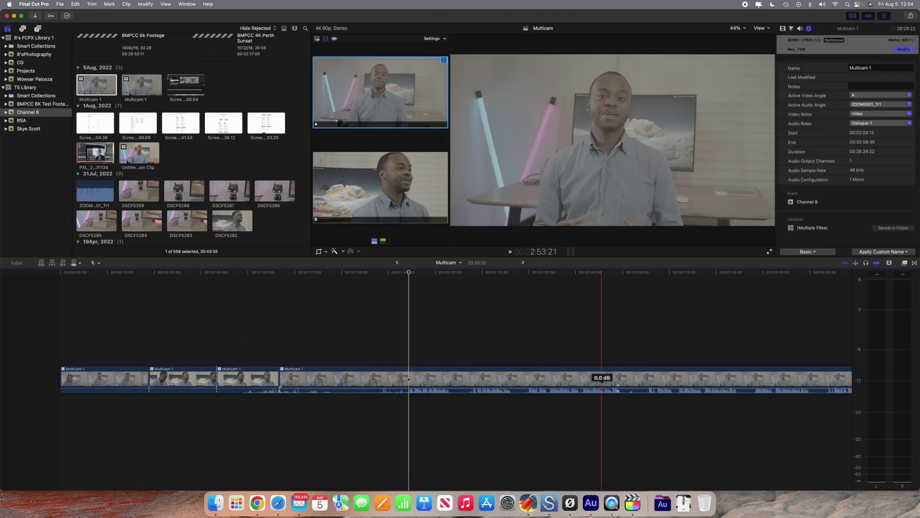
{"action": "left_click", "coordinate": [404, 330]}
{"action": "key", "text": "space"}
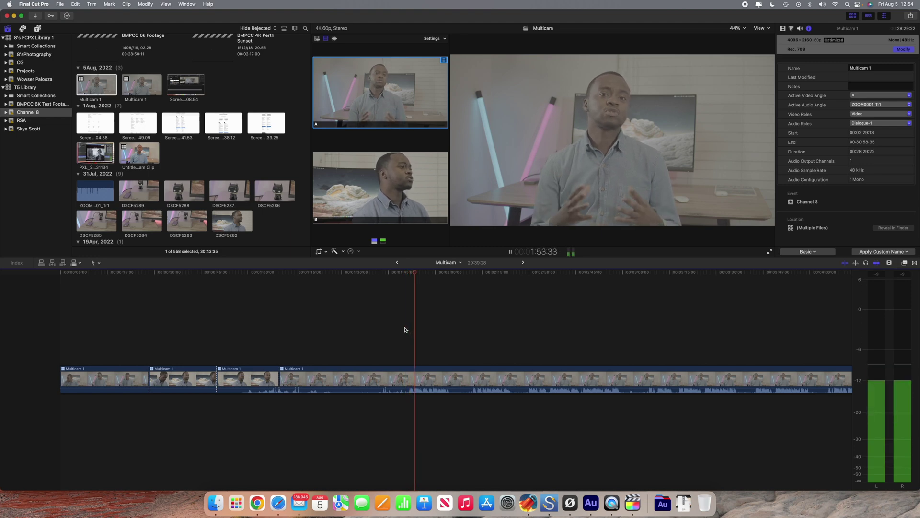
{"action": "key", "text": "space"}
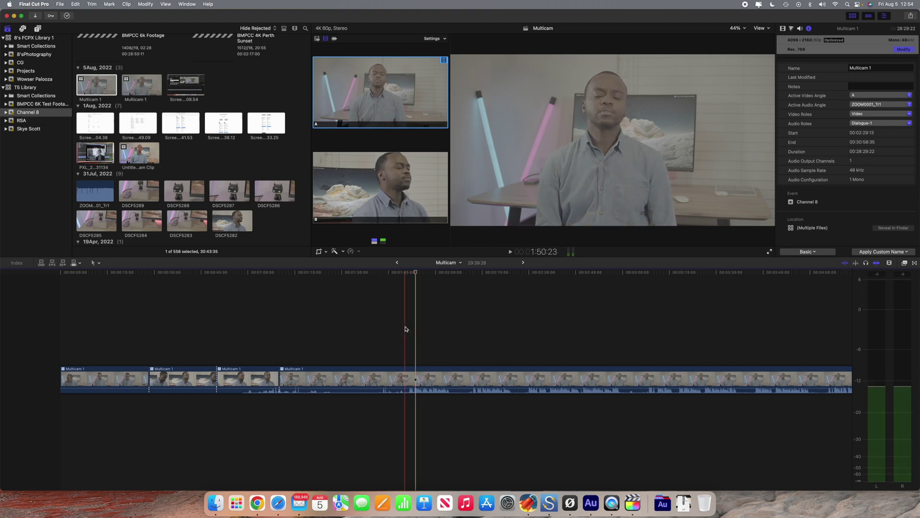
{"action": "left_click", "coordinate": [394, 184]}
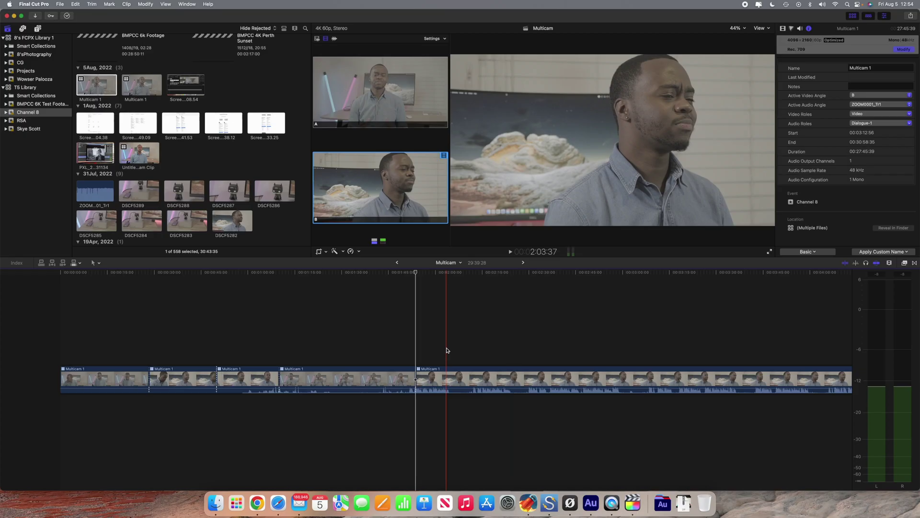
Add alternating video cuts to angle A at about 2:03, B at 2:19, A at 2:34 and B at 2:49.
{"action": "left_click", "coordinate": [510, 216]}
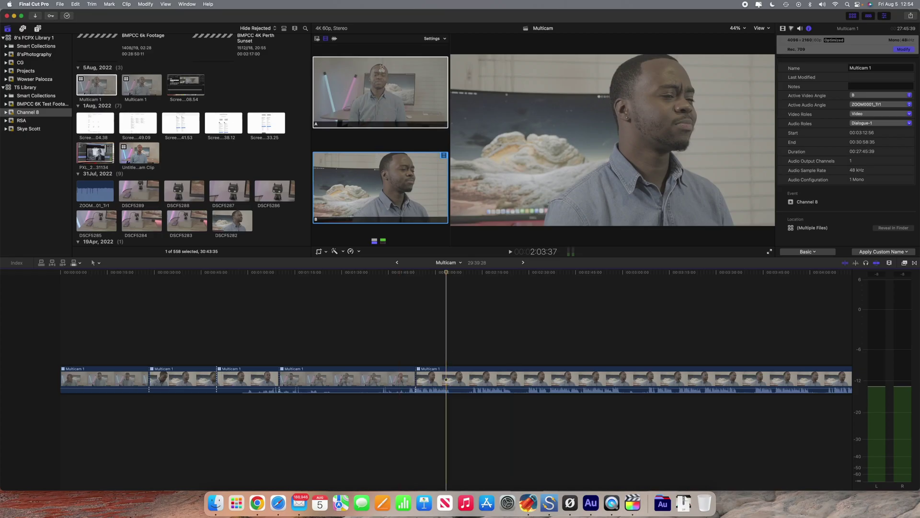
{"action": "left_click", "coordinate": [381, 93]}
{"action": "left_click", "coordinate": [495, 335]}
{"action": "left_click", "coordinate": [405, 211]}
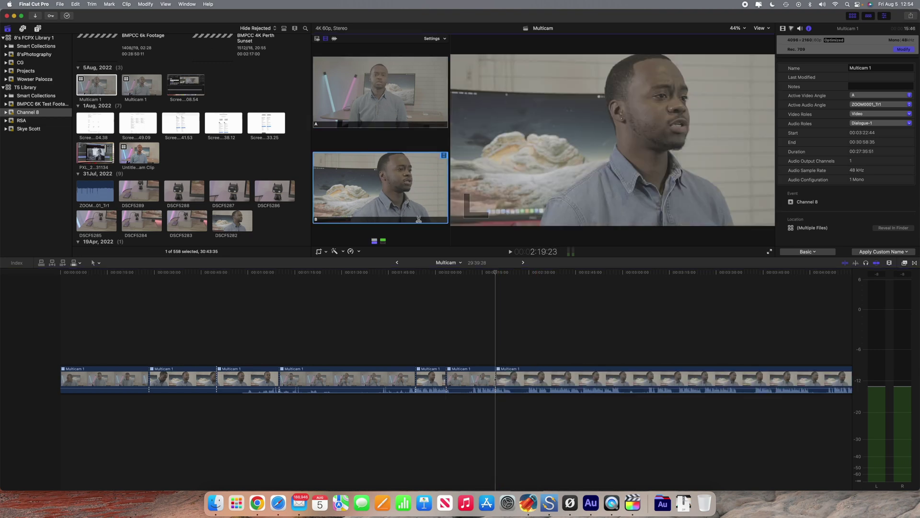
{"action": "left_click", "coordinate": [542, 345]}
{"action": "left_click", "coordinate": [381, 116]}
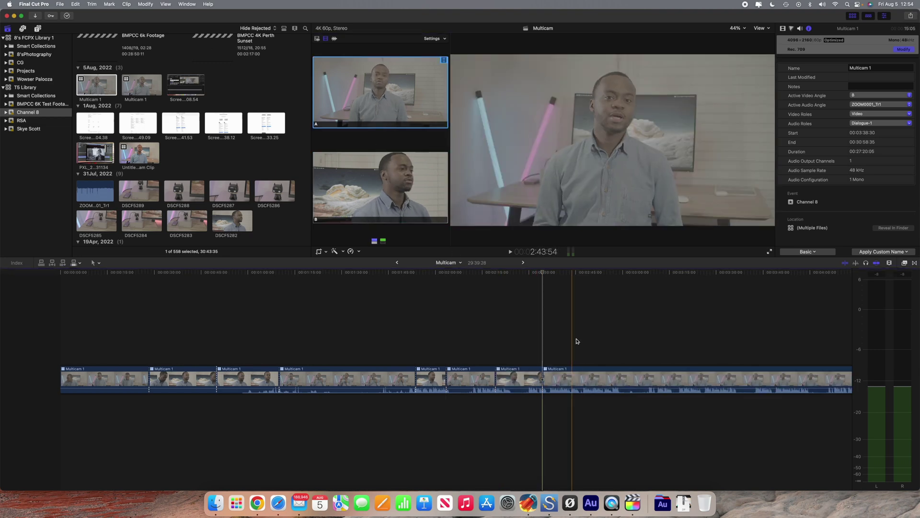
{"action": "left_click", "coordinate": [586, 335]}
{"action": "left_click", "coordinate": [388, 180]}
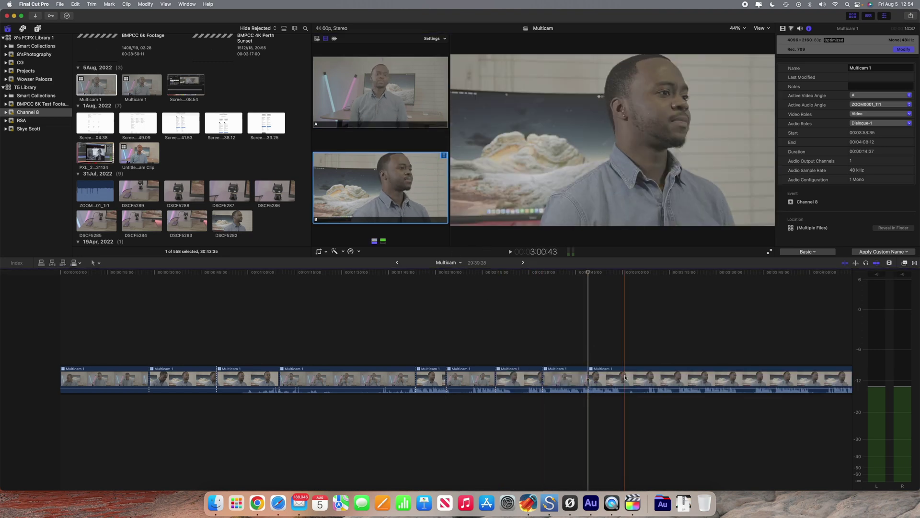